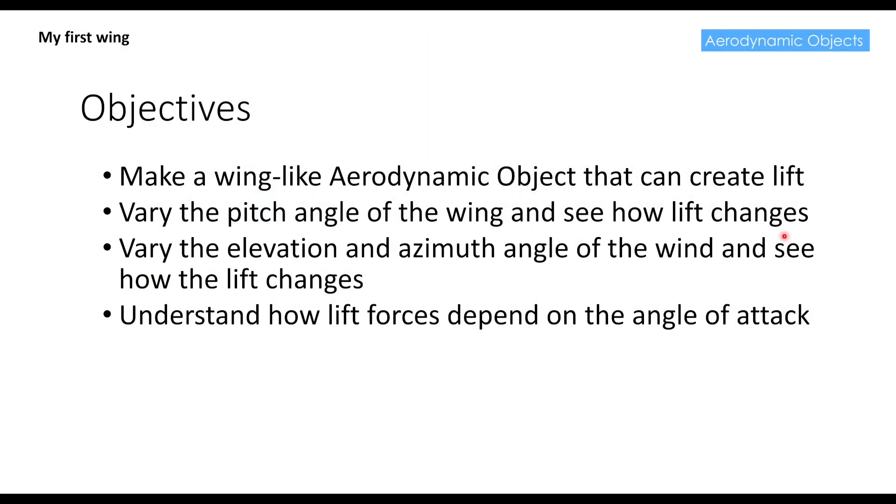
{"action": "key", "text": "Right"}
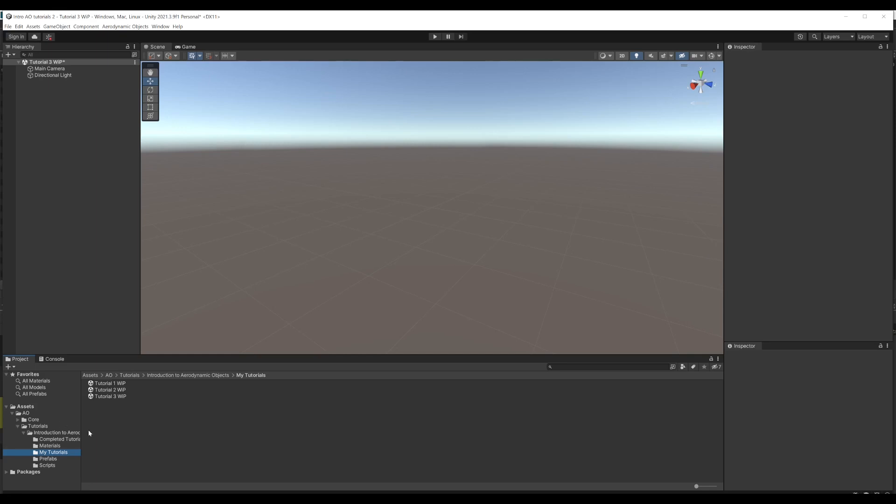
Create an empty object at the root of the scene and name it Flow Field
{"action": "right_click", "coordinate": [34, 134]}
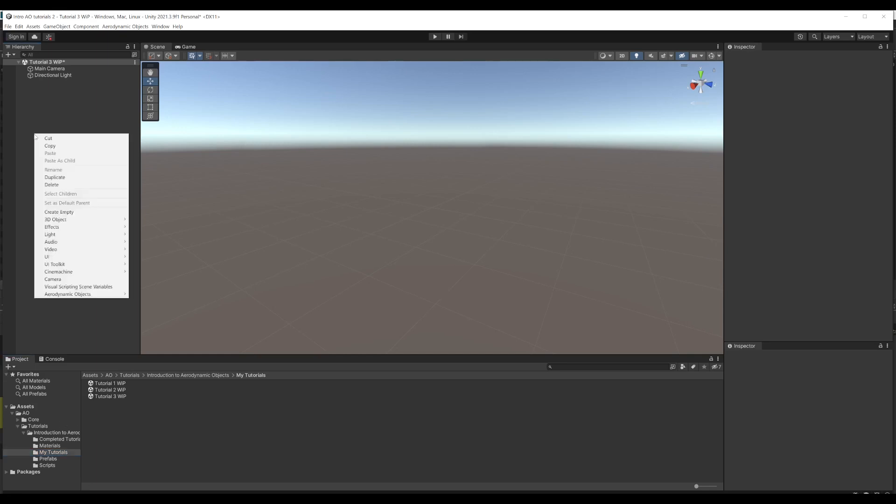
{"action": "left_click", "coordinate": [58, 212]}
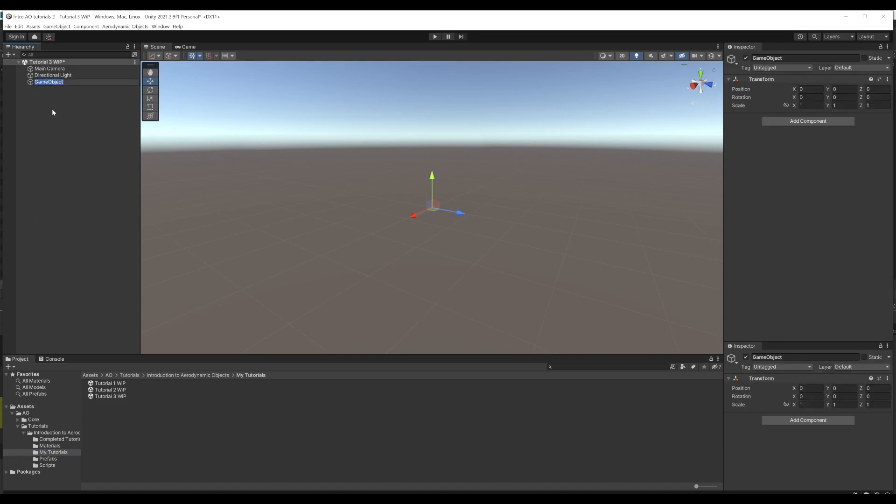
{"action": "type", "text": "Flow Field"}
{"action": "left_click", "coordinate": [52, 110]}
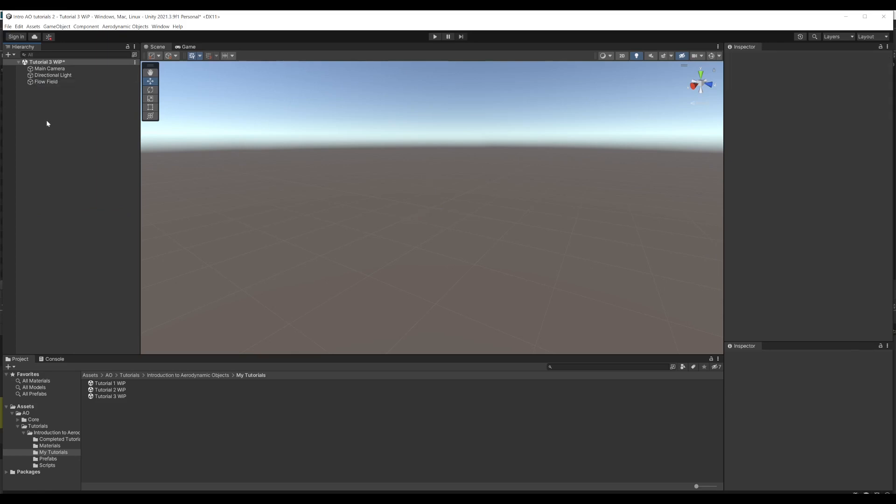
Add an Aerodynamic Objects Fluid Zone as a child of the Flow Field object
{"action": "left_click", "coordinate": [45, 83]}
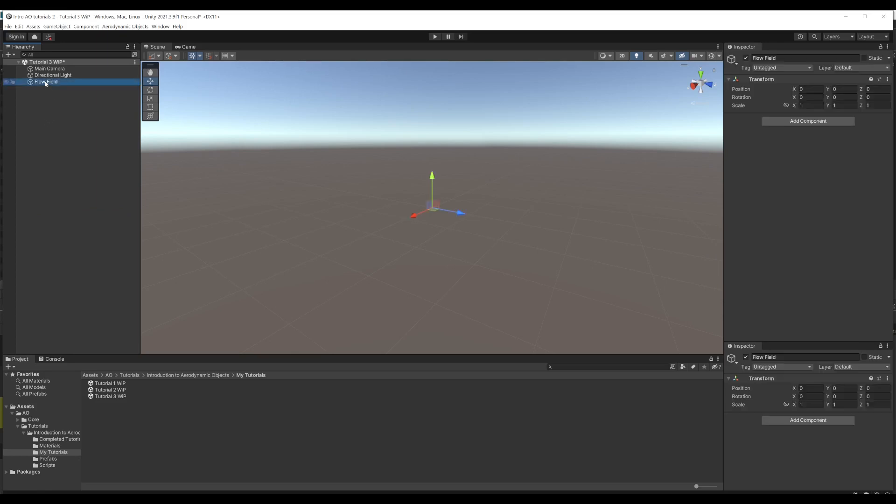
{"action": "right_click", "coordinate": [45, 84]}
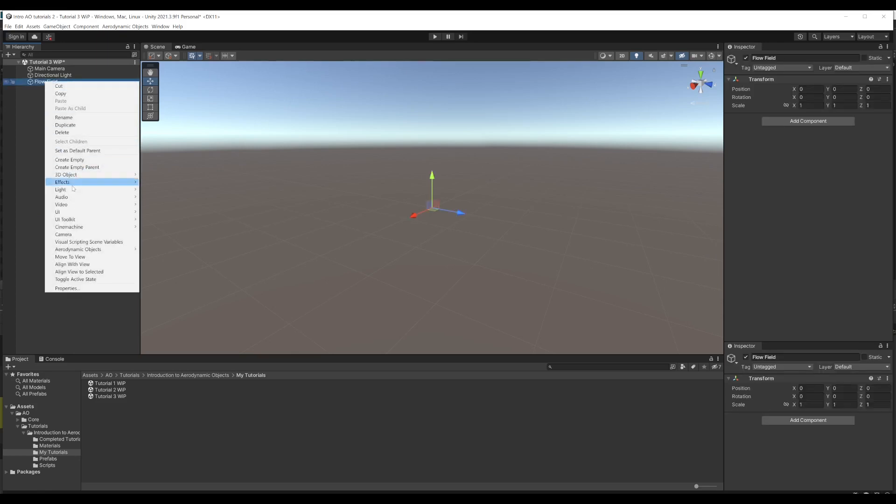
{"action": "mouse_move", "coordinate": [77, 251]}
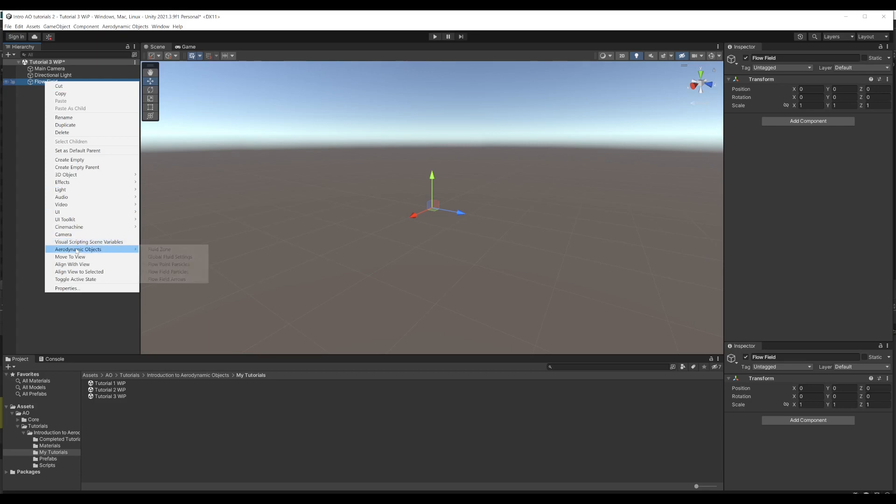
{"action": "left_click", "coordinate": [155, 250]}
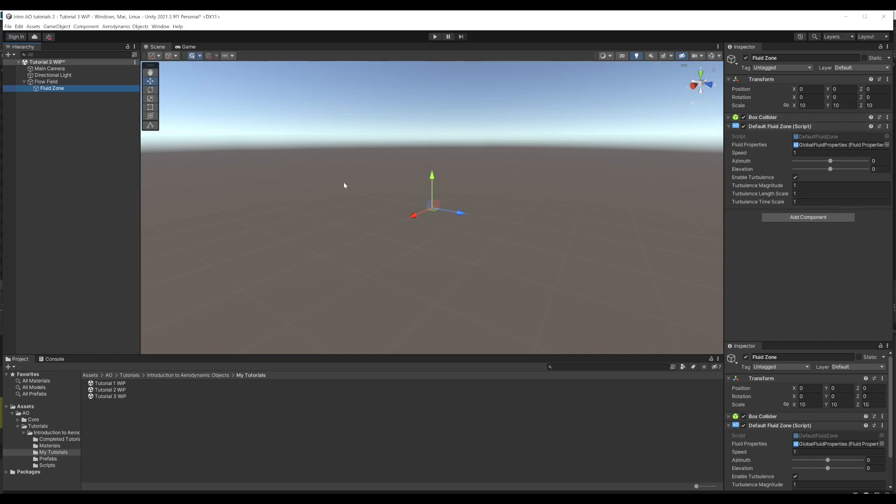
Add Flow Field Arrows as a child of Flow Field and assign the Fluid Zone to its Fluid Zones list
{"action": "right_click", "coordinate": [45, 83]}
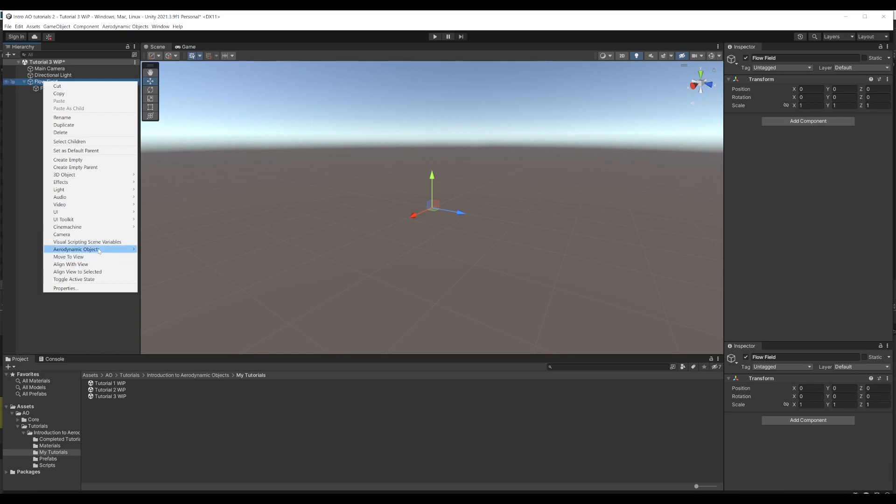
{"action": "mouse_move", "coordinate": [106, 252]}
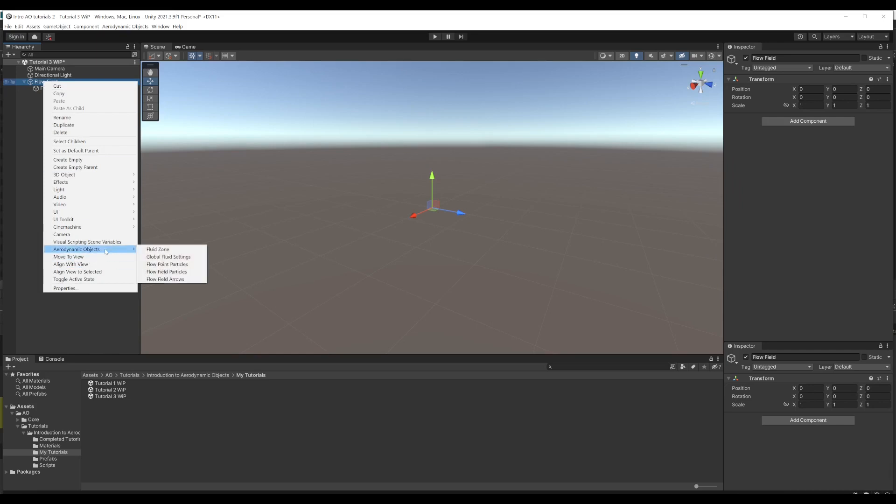
{"action": "left_click", "coordinate": [168, 280]}
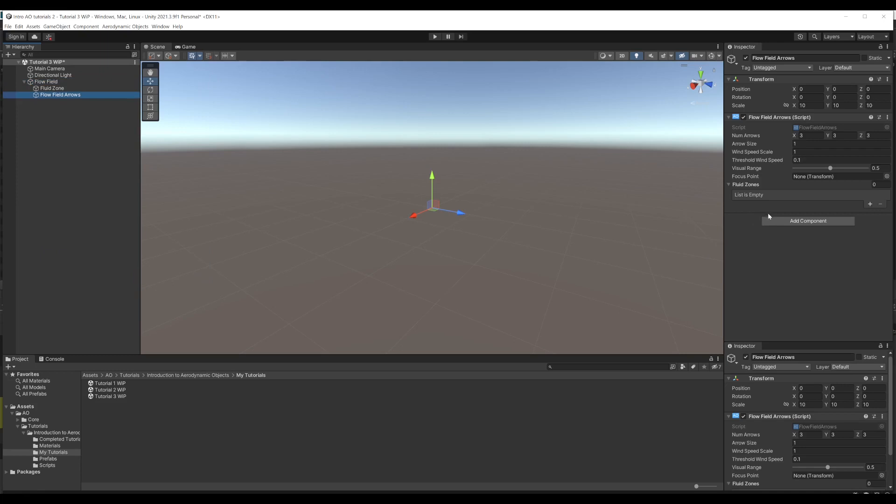
{"action": "left_click", "coordinate": [870, 204]}
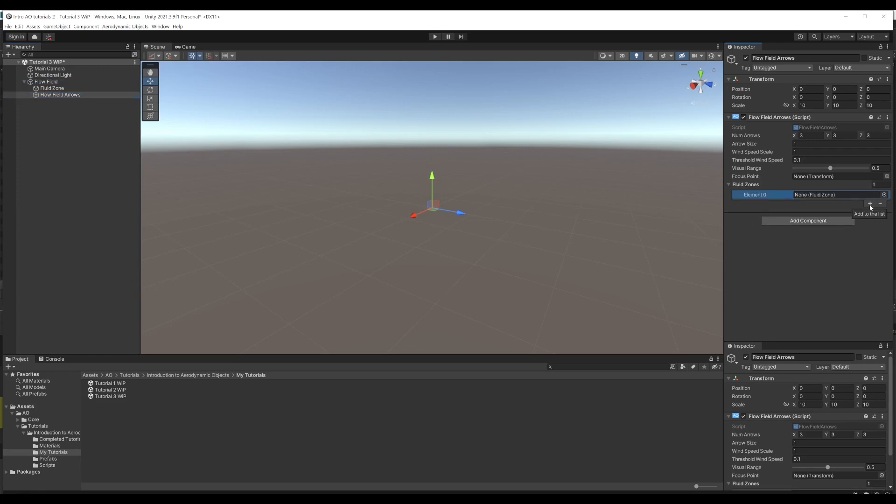
{"action": "left_click_drag", "start_coordinate": [53, 88], "coordinate": [807, 197]}
{"action": "left_click", "coordinate": [24, 154]}
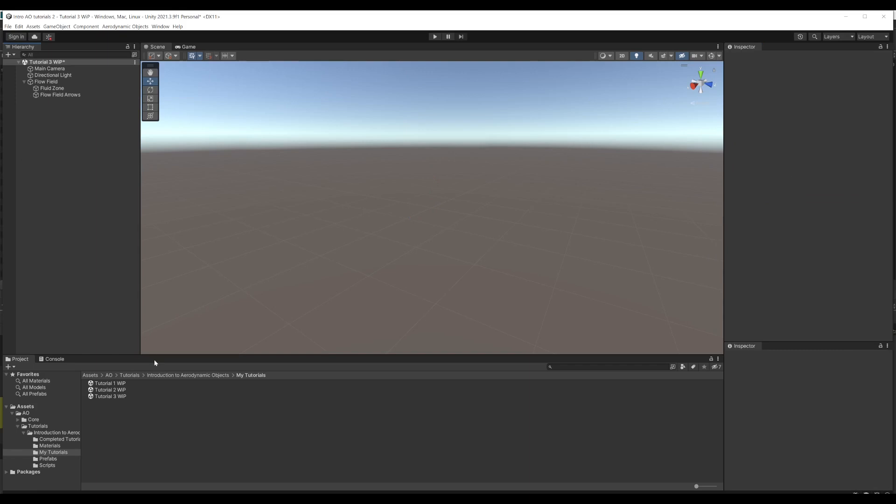
Add the AO Cameras prefab to the scene, then briefly run the scene to check the flow arrows
{"action": "left_click", "coordinate": [50, 460]}
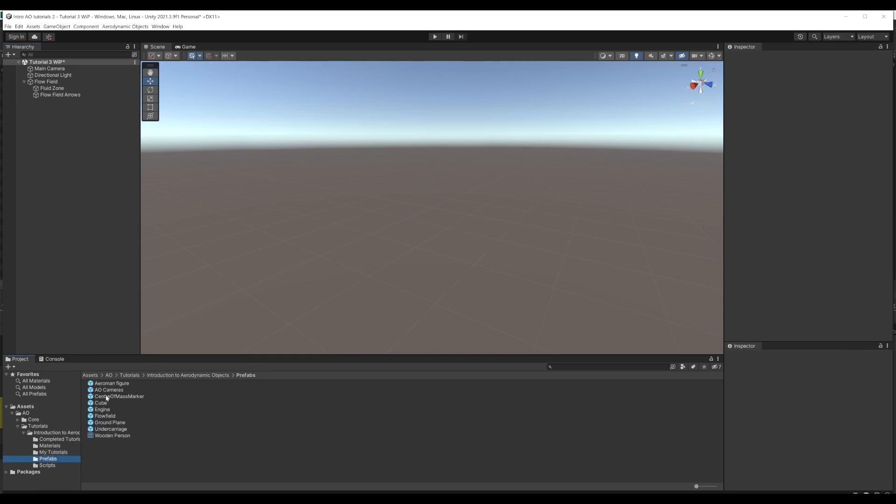
{"action": "left_click_drag", "start_coordinate": [107, 390], "coordinate": [31, 149]}
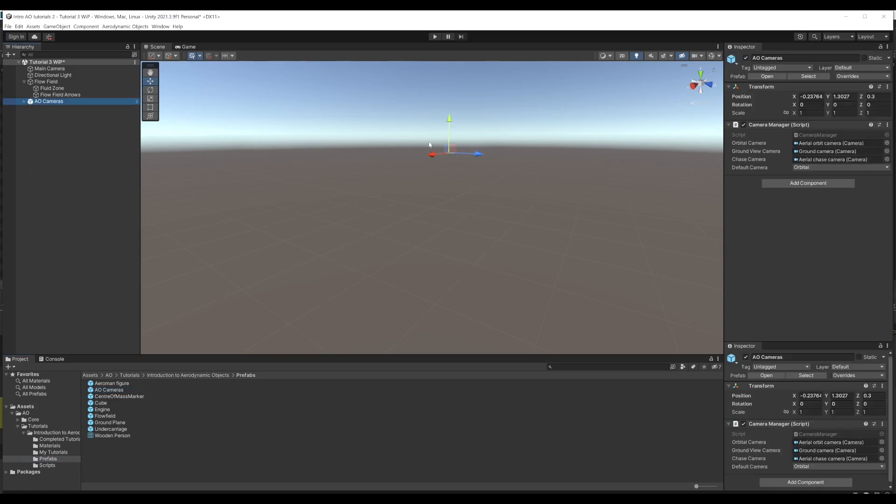
{"action": "left_click", "coordinate": [434, 36]}
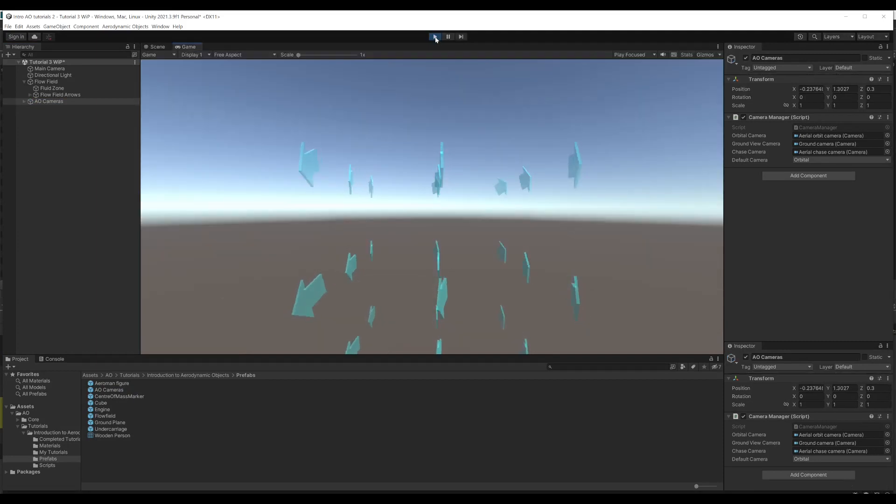
{"action": "scroll", "coordinate": [399, 248], "scroll_direction": "down", "scroll_amount": 4}
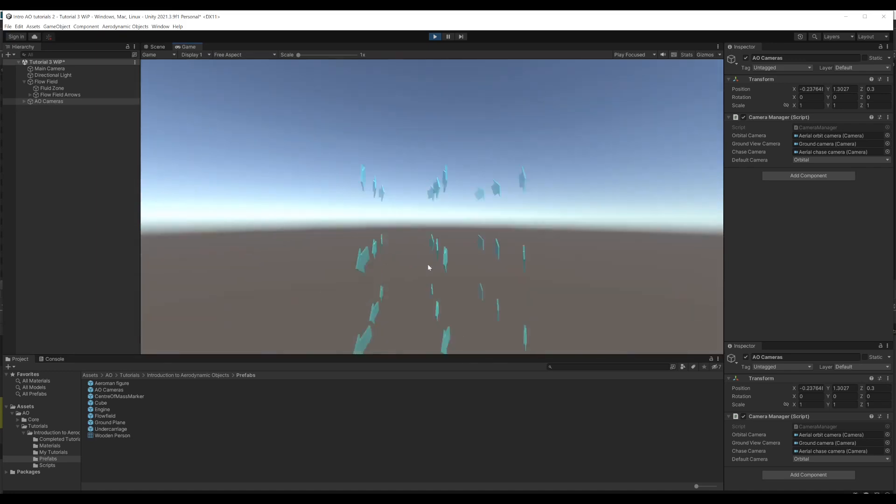
{"action": "left_click", "coordinate": [435, 37]}
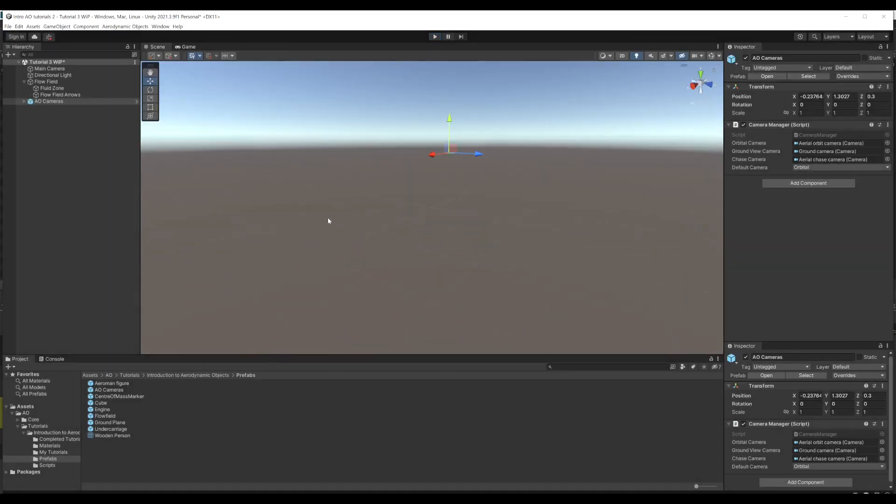
Create an empty object at the root of the scene and name it Wing
{"action": "left_click", "coordinate": [47, 152]}
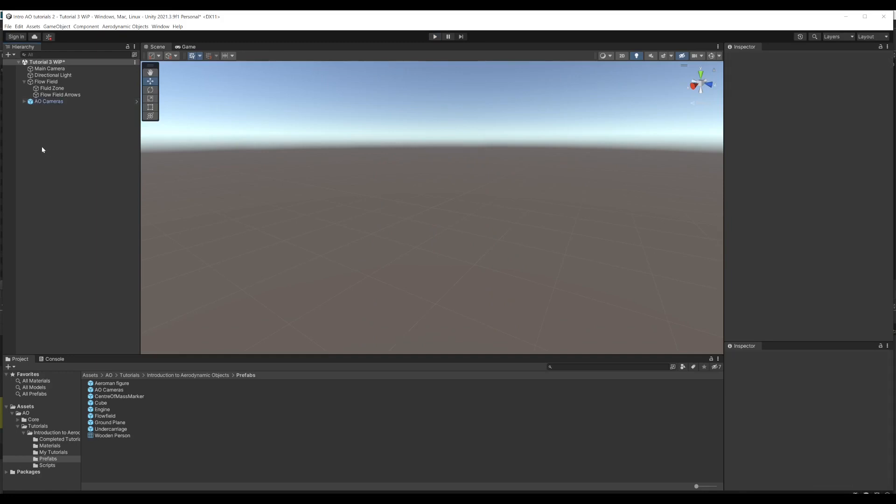
{"action": "right_click", "coordinate": [42, 150]}
{"action": "left_click", "coordinate": [68, 225]}
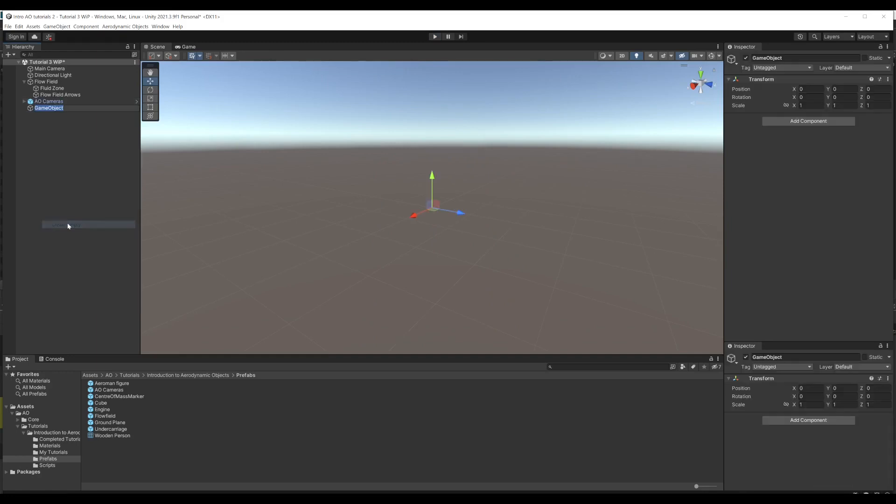
{"action": "type", "text": "Wing"}
{"action": "key", "text": "Return"}
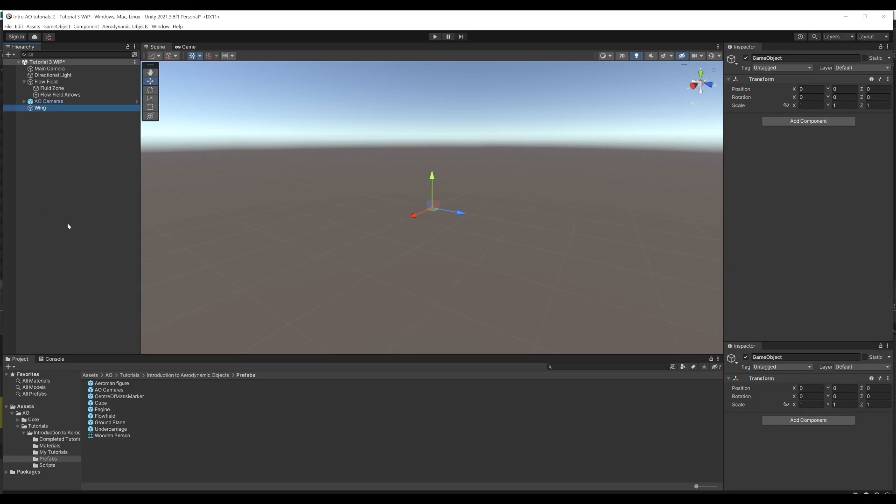
Add a Rigidbody component to the Wing object and make it kinematic
{"action": "left_click", "coordinate": [806, 122]}
{"action": "type", "text": "rigi"}
{"action": "key", "text": "Return"}
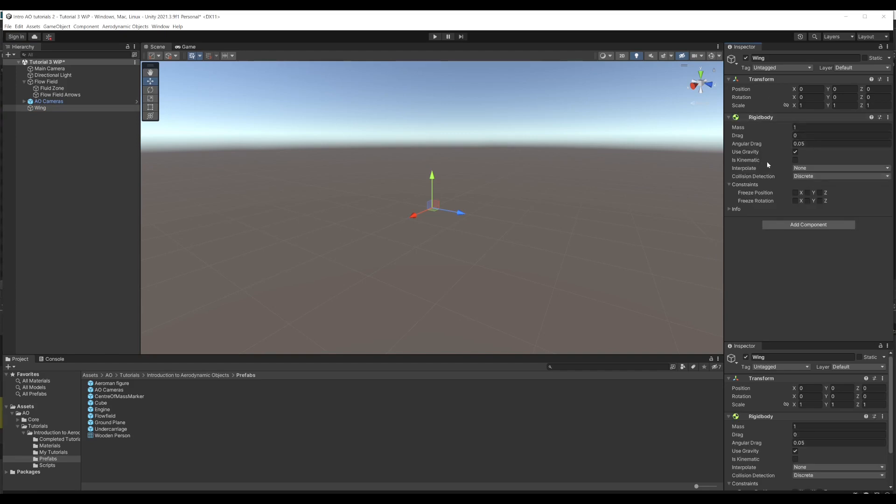
{"action": "left_click", "coordinate": [795, 161]}
Add a 3D cube as a child of the Wing object
{"action": "left_click", "coordinate": [39, 109]}
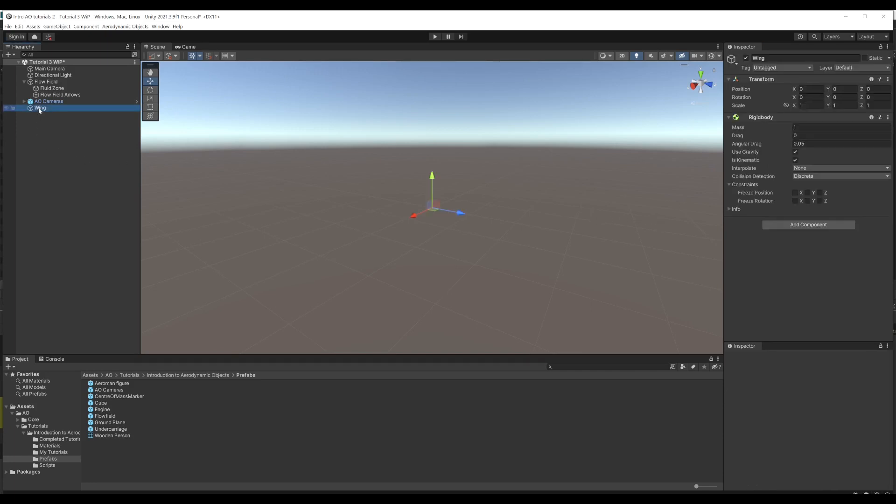
{"action": "right_click", "coordinate": [39, 111]}
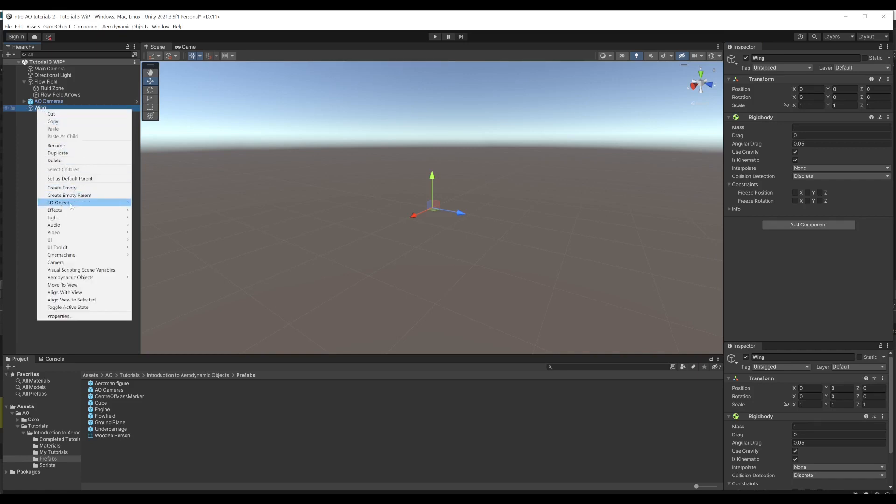
{"action": "mouse_move", "coordinate": [71, 206]}
{"action": "left_click", "coordinate": [152, 203]}
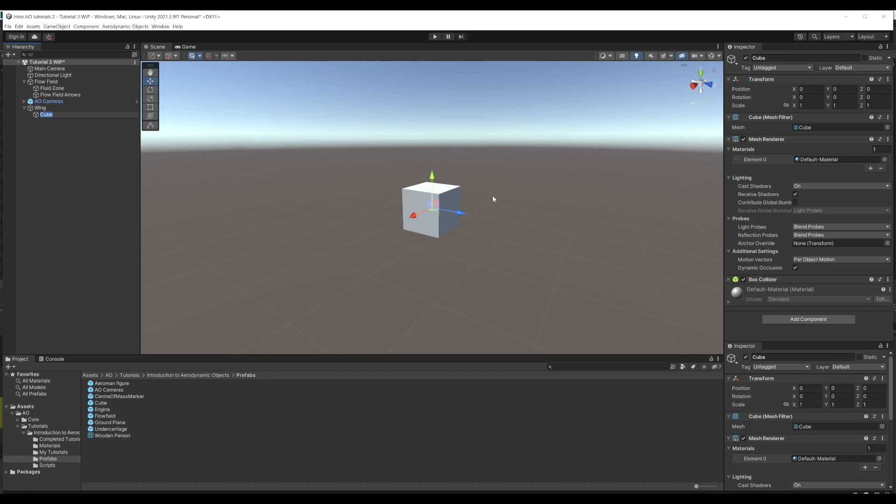
Flatten the cube into a wing-like plate by setting its scale to 8 in X and 0.05 in Y
{"action": "left_click", "coordinate": [812, 105]}
{"action": "type", "text": "8"}
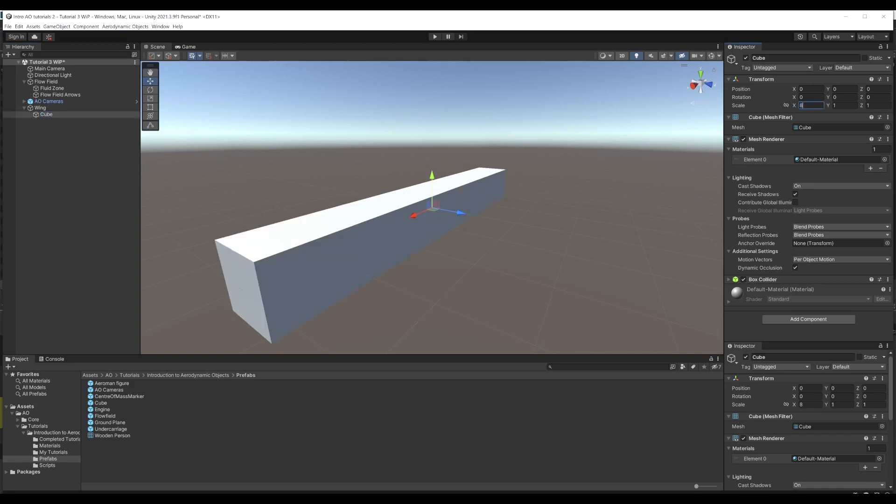
{"action": "key", "text": "Tab"}
{"action": "type", "text": ".05"}
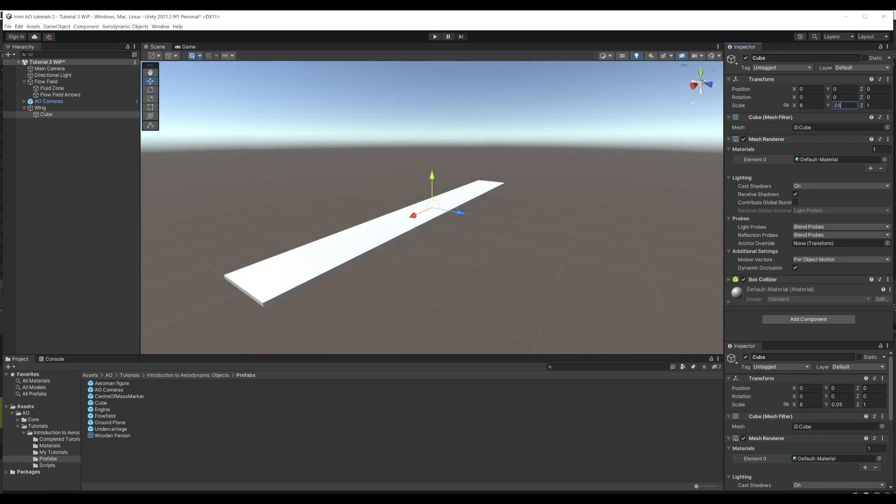
{"action": "mouse_move", "coordinate": [361, 210]}
{"action": "left_mouse_down", "text": "alt"}
{"action": "mouse_move", "coordinate": [352, 248]}
{"action": "mouse_move", "coordinate": [348, 241]}
{"action": "mouse_move", "coordinate": [344, 249]}
{"action": "mouse_move", "coordinate": [374, 220]}
{"action": "mouse_move", "coordinate": [362, 226]}
{"action": "mouse_move", "coordinate": [362, 215]}
{"action": "left_mouse_up", "text": "alt"}
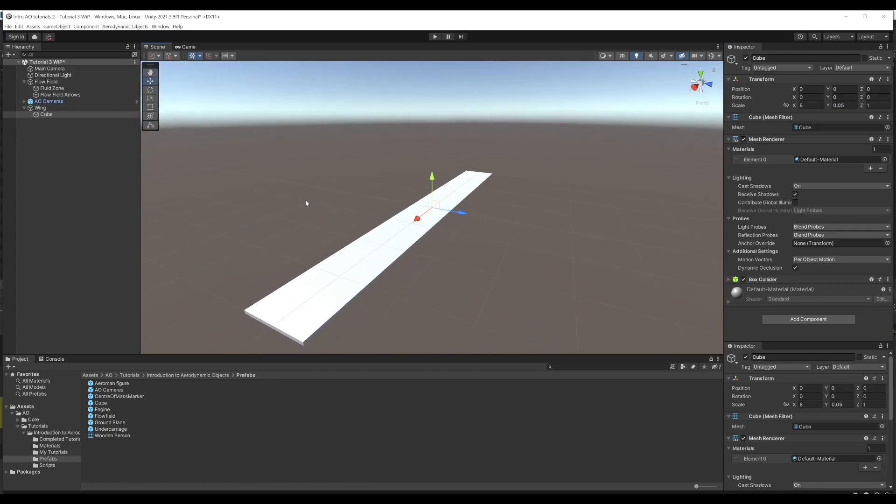
Rename the cube under Wing as Geometry
{"action": "left_click", "coordinate": [44, 144]}
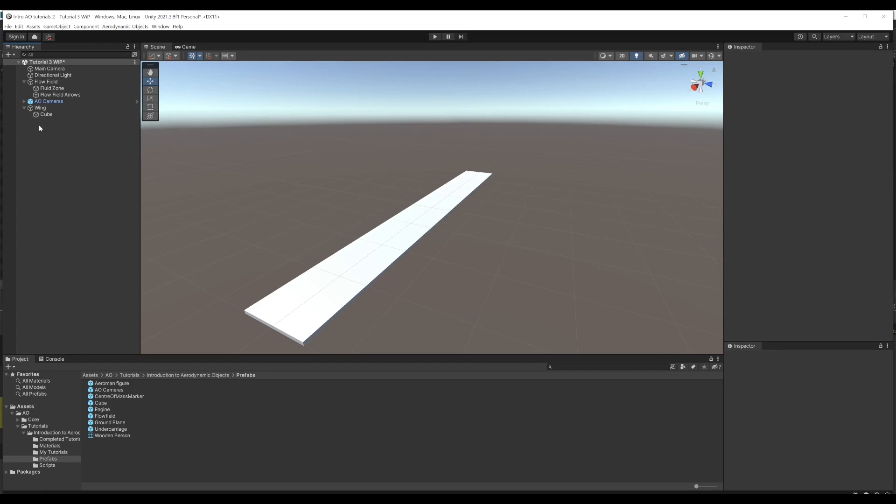
{"action": "left_click", "coordinate": [46, 114]}
{"action": "left_click", "coordinate": [46, 115]}
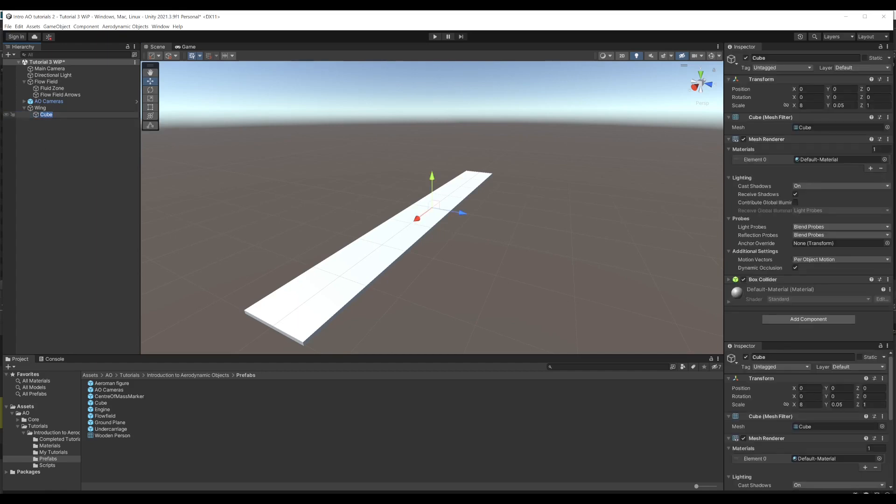
{"action": "type", "text": "Geometry"}
{"action": "key", "text": "Return"}
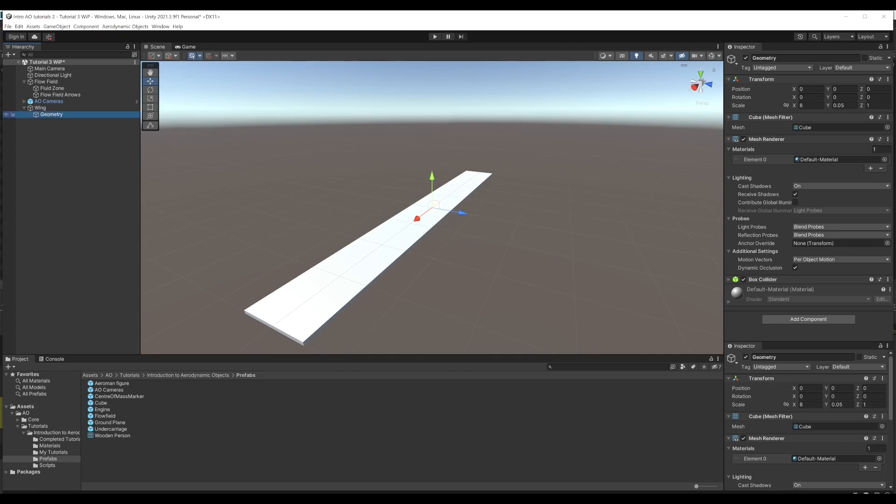
Create an empty child object under Geometry and name it Aero Object
{"action": "right_click", "coordinate": [48, 117]}
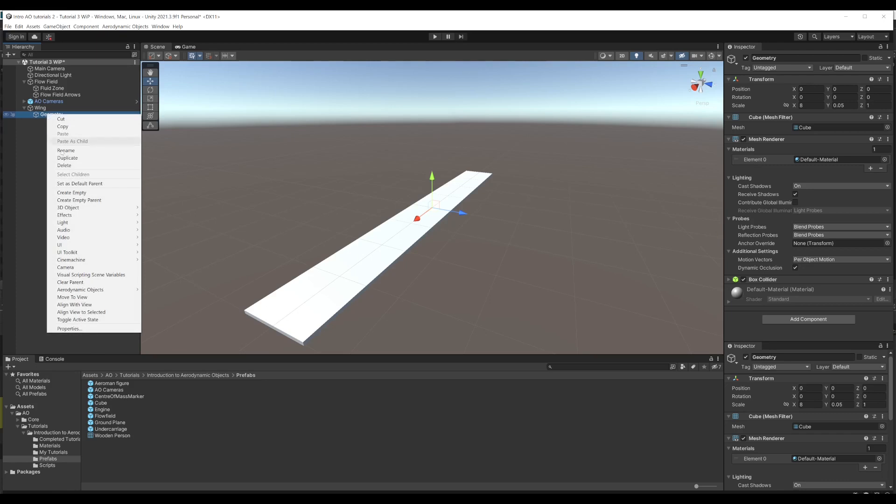
{"action": "left_click", "coordinate": [75, 193]}
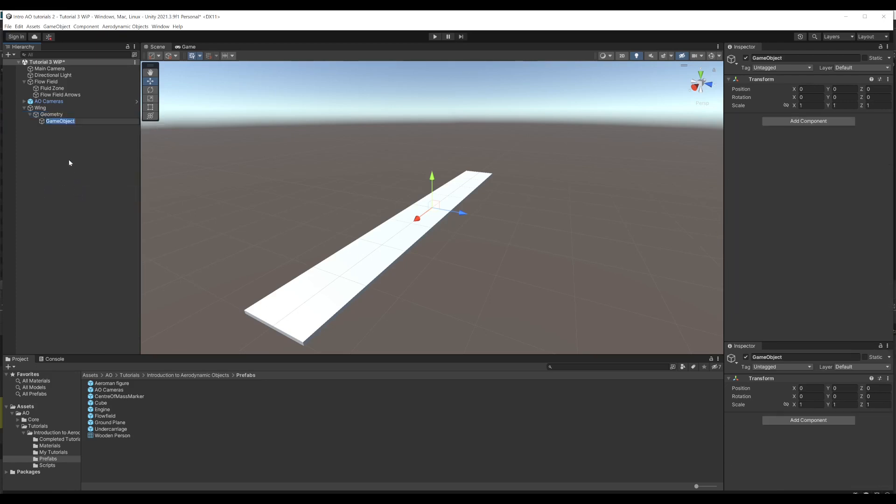
{"action": "type", "text": "Aero Object"}
{"action": "key", "text": "Return"}
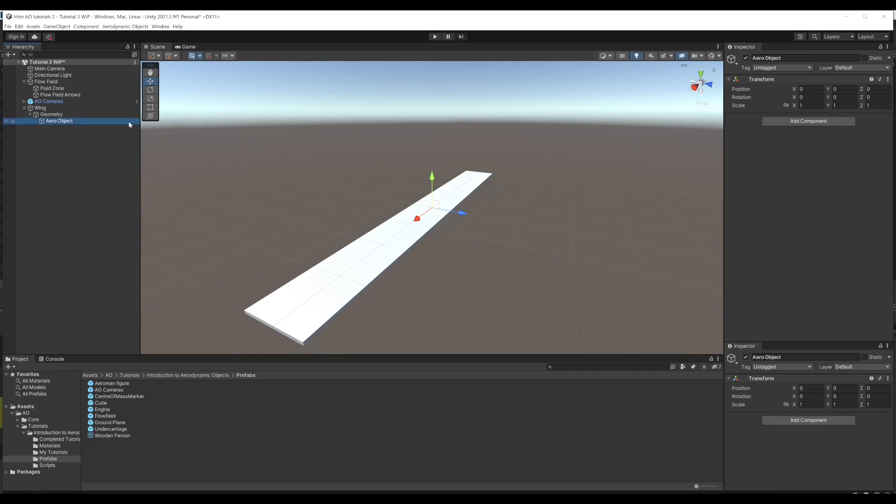
Add the Aero Object component to the Aero Object and enable its drag and lift
{"action": "type", "text": "aero"}
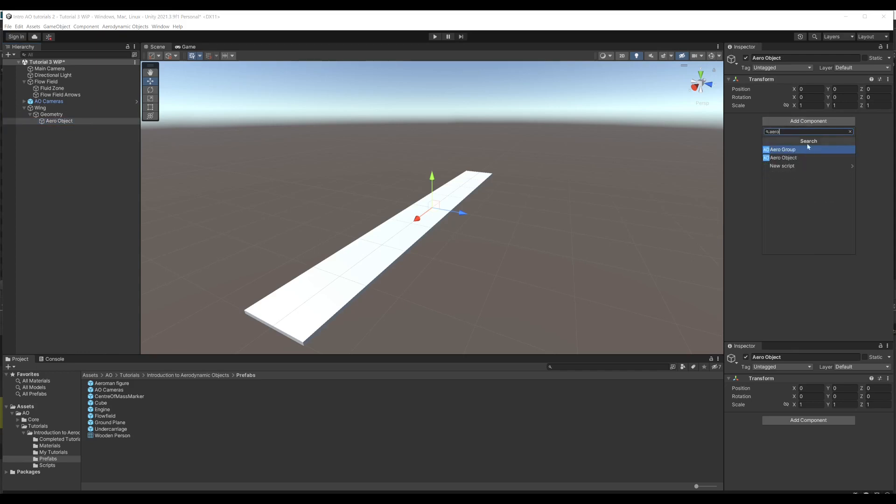
{"action": "left_click", "coordinate": [783, 158]}
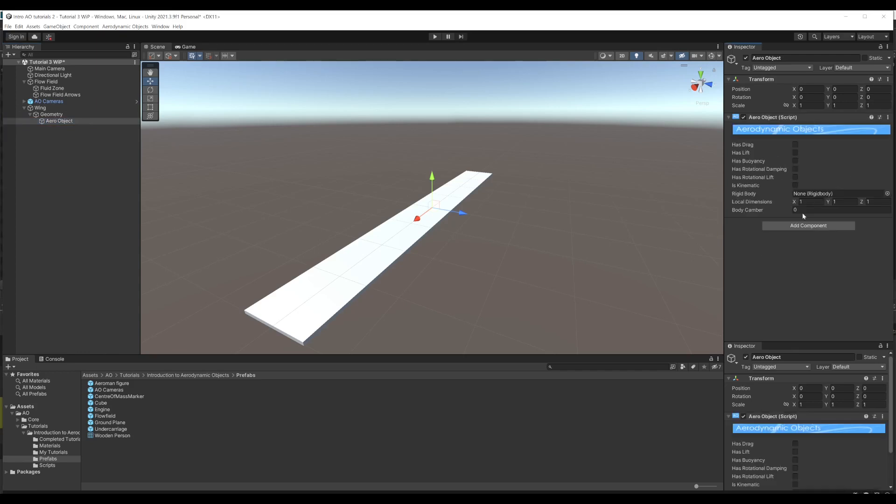
{"action": "left_click", "coordinate": [795, 144]}
Assign Wing as the rigid body of the Aero Object component and show gizmos in the Scene view
{"action": "left_click_drag", "start_coordinate": [52, 121], "coordinate": [806, 195]}
{"action": "left_click", "coordinate": [713, 57]}
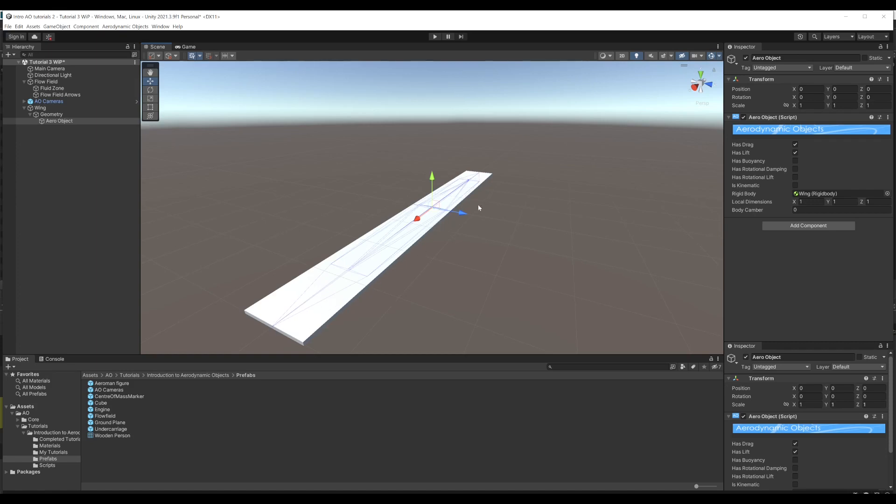
{"action": "mouse_move", "coordinate": [413, 285]}
{"action": "left_mouse_down", "text": "alt"}
{"action": "mouse_move", "coordinate": [408, 193]}
{"action": "mouse_move", "coordinate": [420, 280]}
{"action": "mouse_move", "coordinate": [409, 277]}
{"action": "left_mouse_up", "text": "alt"}
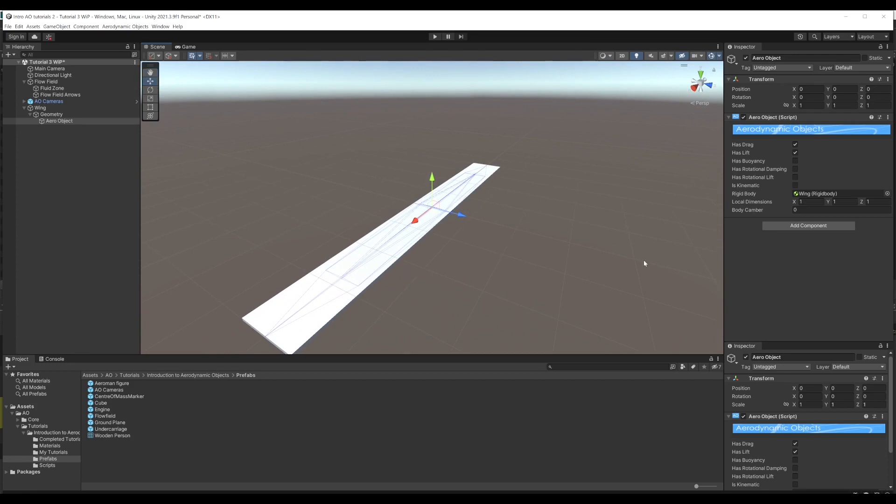
Add a Sphere Collider to the Aero Object, making it a trigger with a radius of 0.02
{"action": "left_click", "coordinate": [807, 226]}
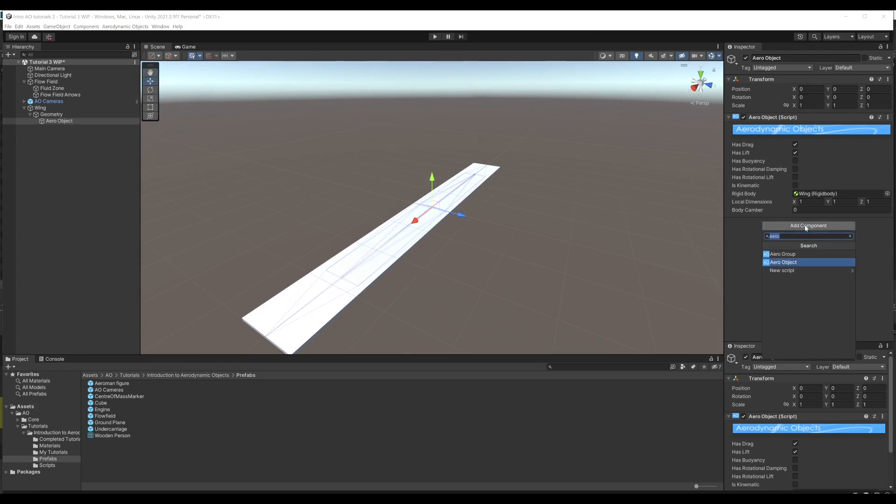
{"action": "type", "text": "spher"}
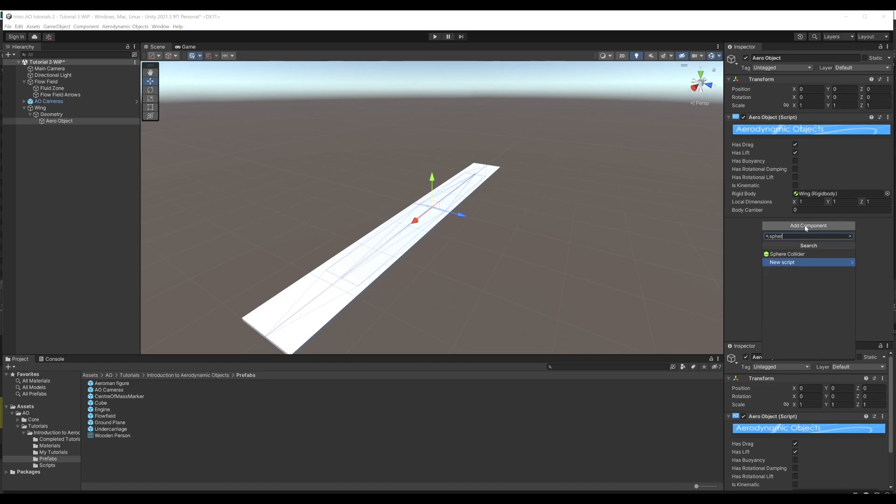
{"action": "key", "text": "Up"}
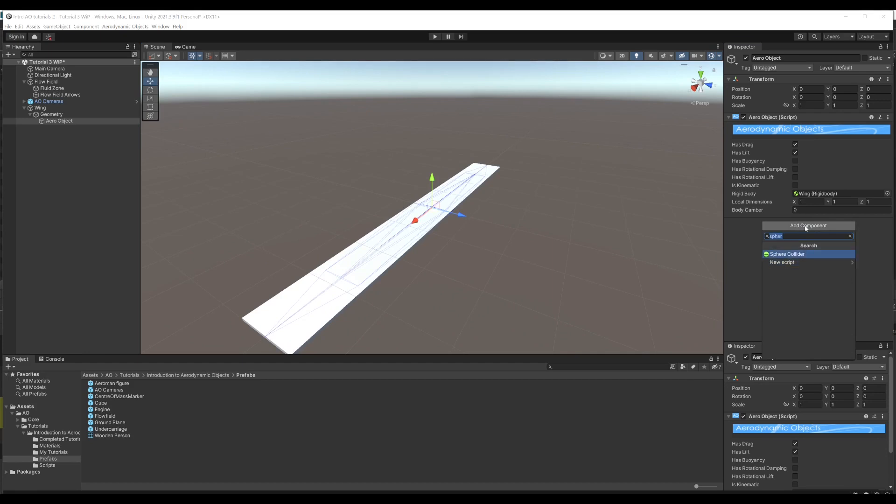
{"action": "key", "text": "Return"}
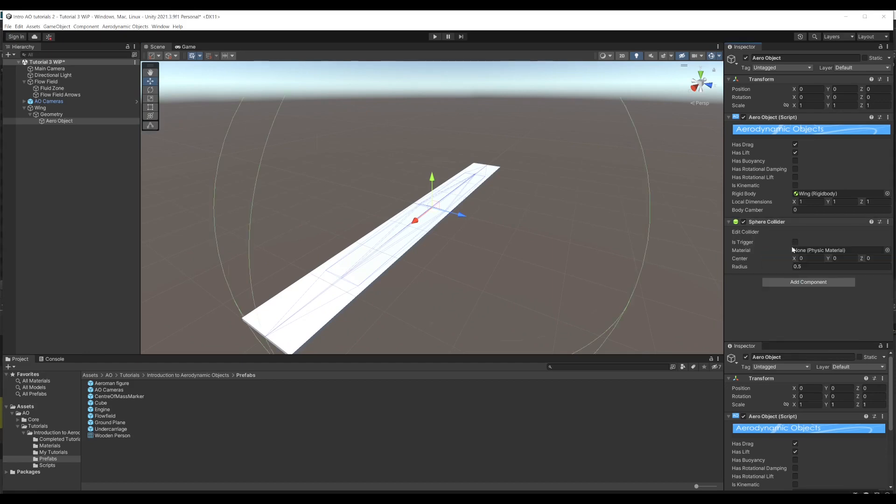
{"action": "left_click", "coordinate": [795, 242]}
{"action": "left_click", "coordinate": [799, 267]}
{"action": "type", "text": ".02"}
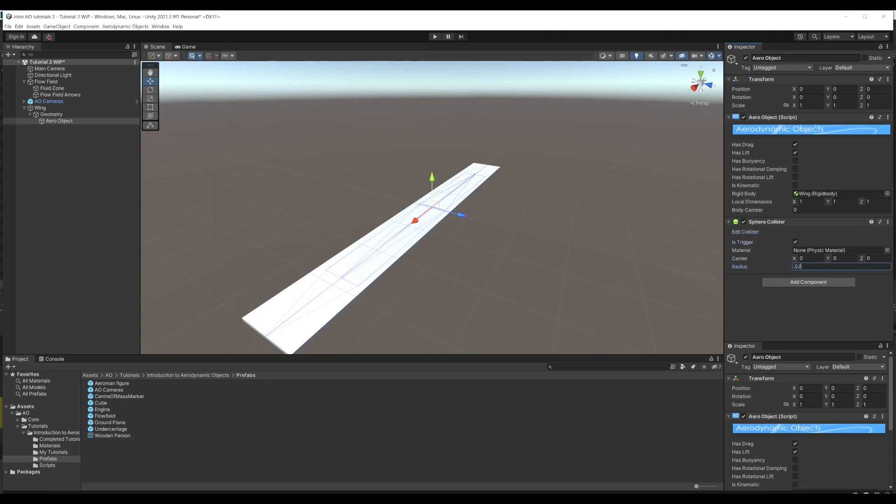
{"action": "key", "text": "Return"}
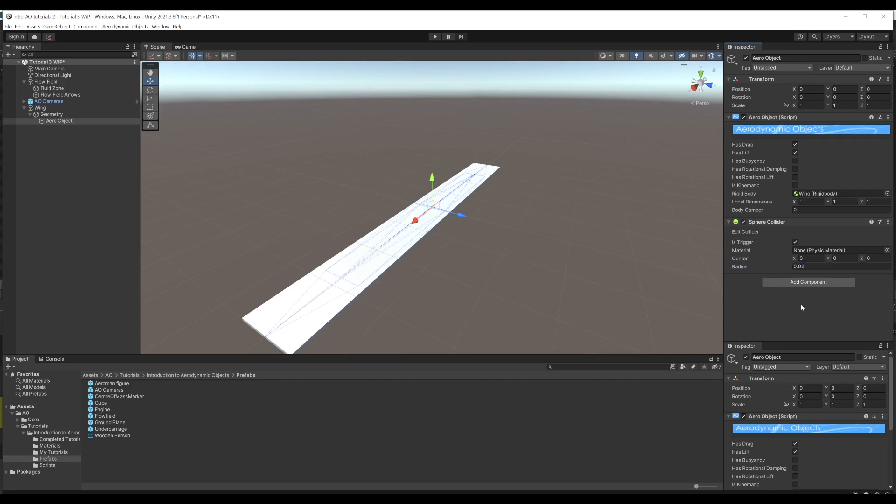
Add Wind Arrow and Drag Arrow components to the Aero Object
{"action": "left_click", "coordinate": [805, 282]}
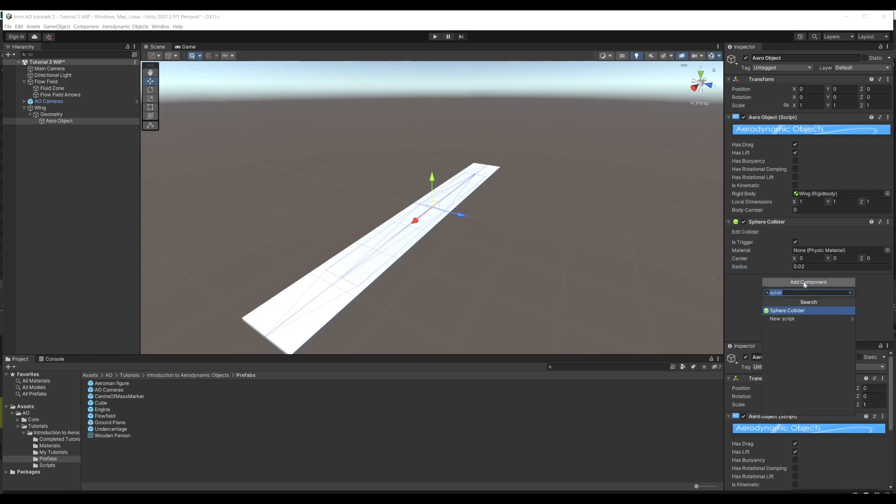
{"action": "type", "text": "wind"}
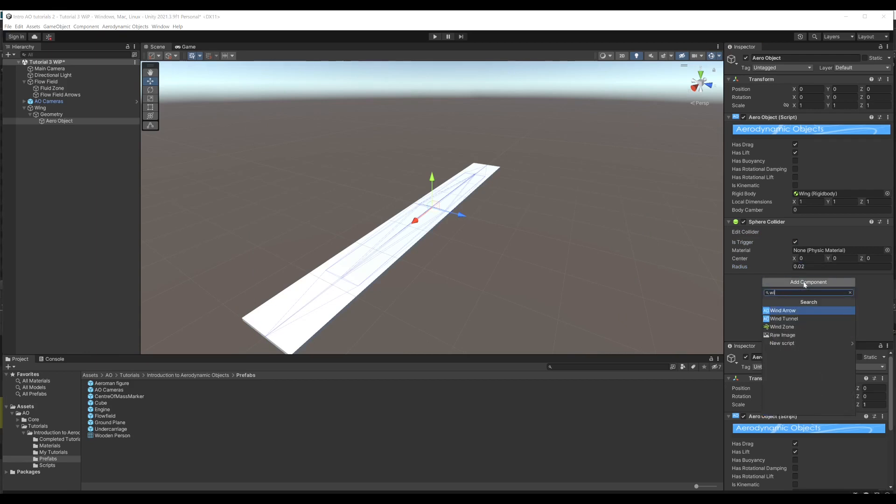
{"action": "key", "text": "Return"}
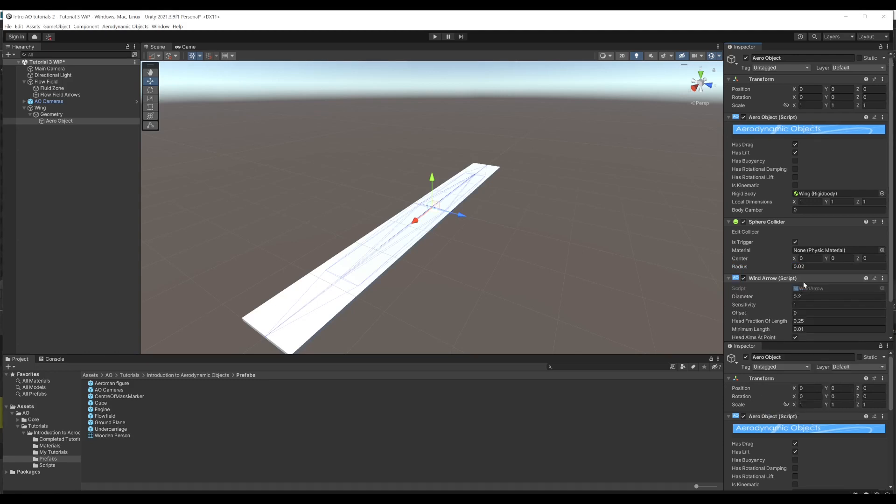
{"action": "scroll", "coordinate": [805, 285], "scroll_direction": "down", "scroll_amount": 3}
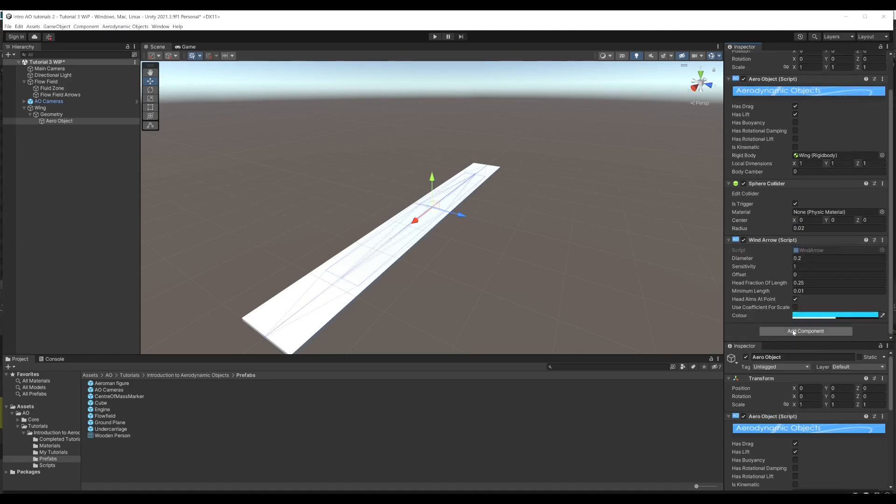
{"action": "left_click", "coordinate": [795, 332]}
{"action": "type", "text": "drag"}
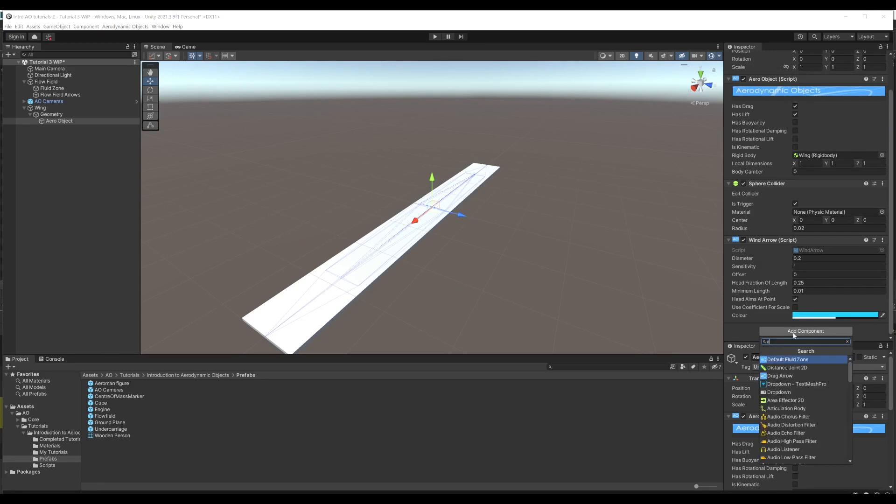
{"action": "key", "text": "Return"}
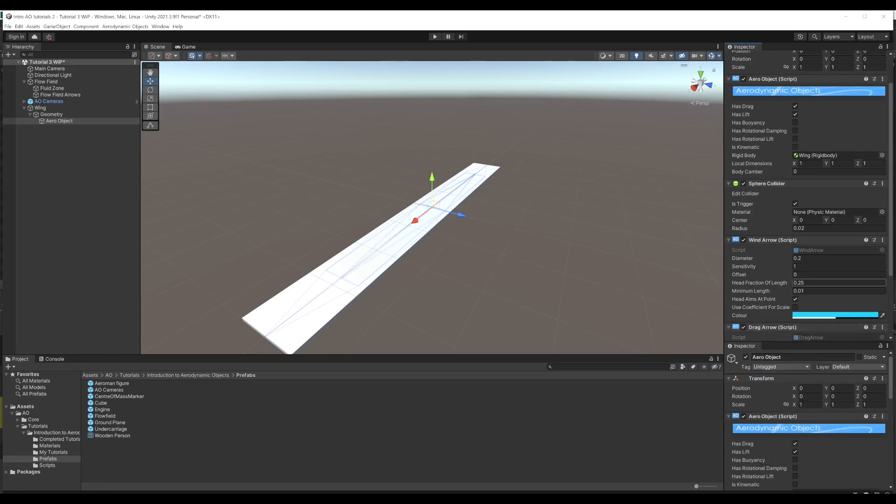
Add a Lift Arrow component to the Aero Object
{"action": "scroll", "coordinate": [830, 255], "scroll_direction": "down", "scroll_amount": 5}
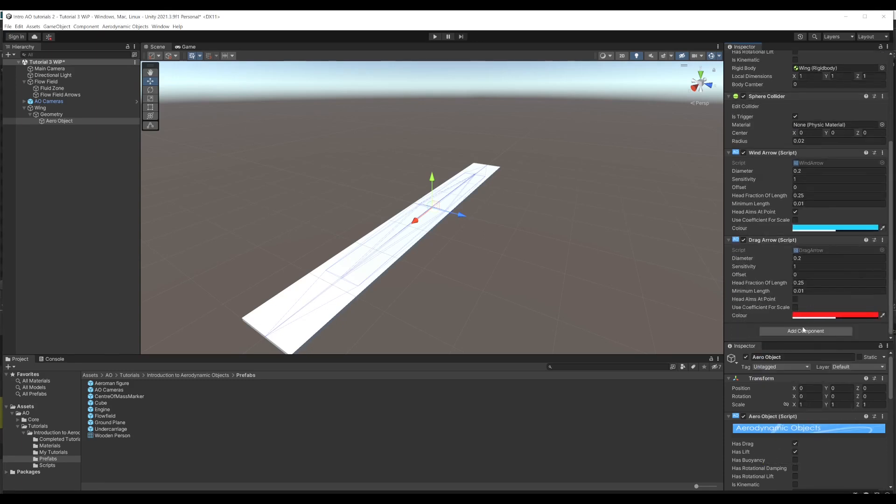
{"action": "left_click", "coordinate": [804, 331]}
{"action": "type", "text": "lift"}
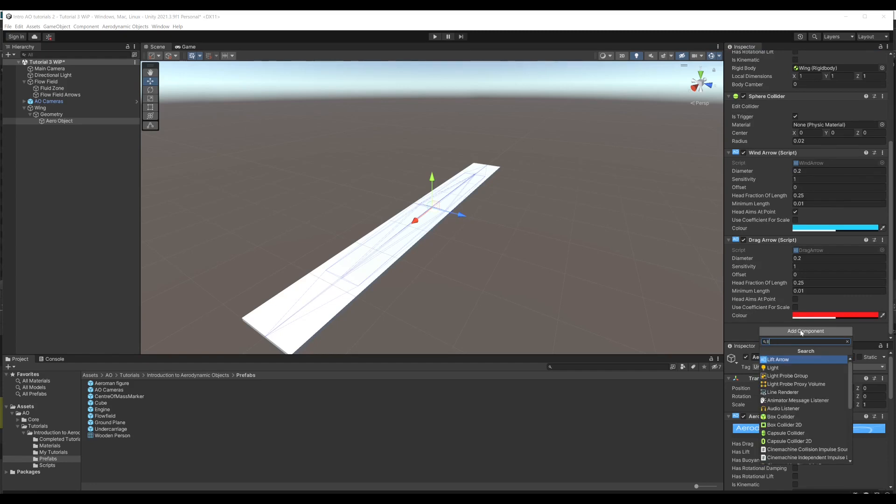
{"action": "key", "text": "Return"}
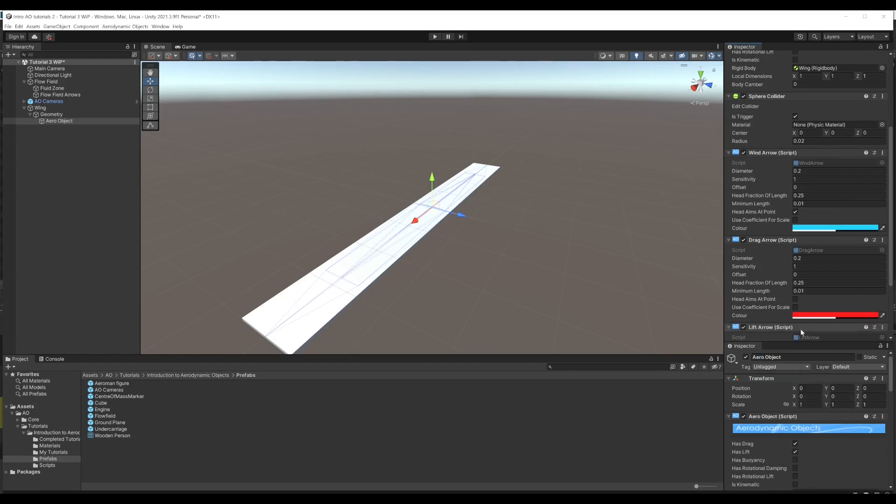
{"action": "scroll", "coordinate": [802, 332], "scroll_direction": "down", "scroll_amount": 4}
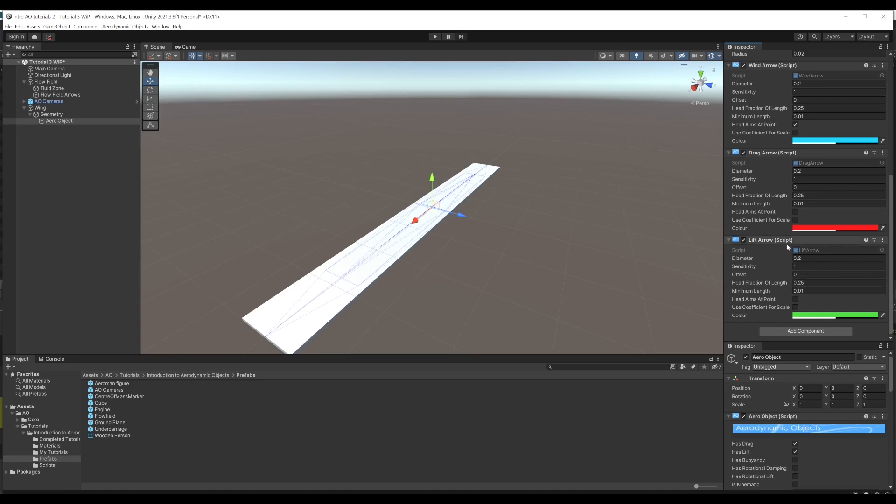
{"action": "scroll", "coordinate": [794, 243], "scroll_direction": "up", "scroll_amount": 10}
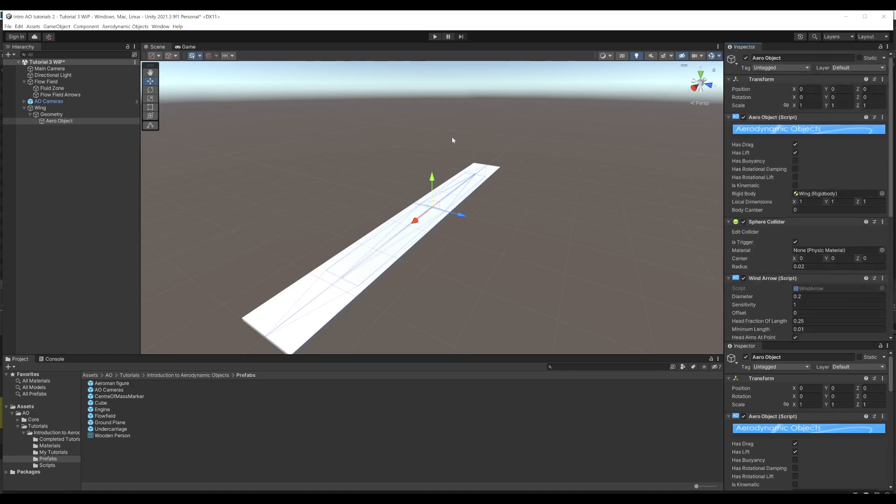
Run the scene and disable turbulence on the Fluid Zone
{"action": "left_click", "coordinate": [434, 36]}
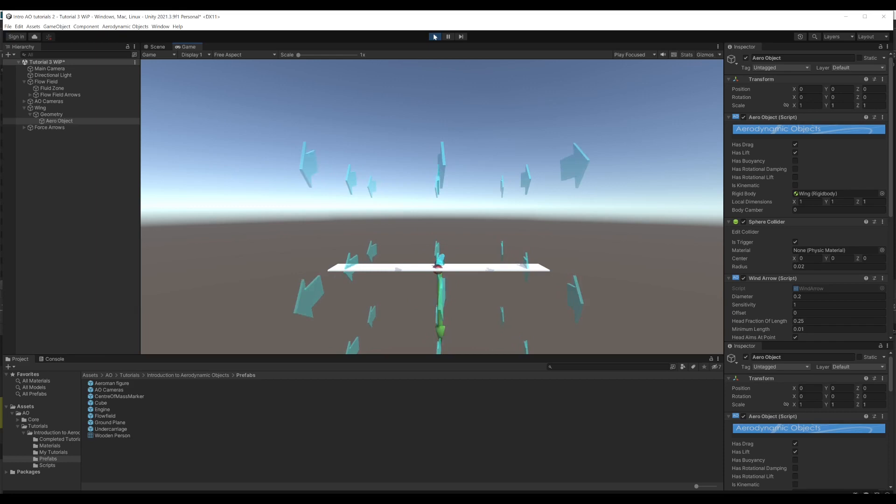
{"action": "left_click_drag", "start_coordinate": [549, 136], "coordinate": [476, 139]}
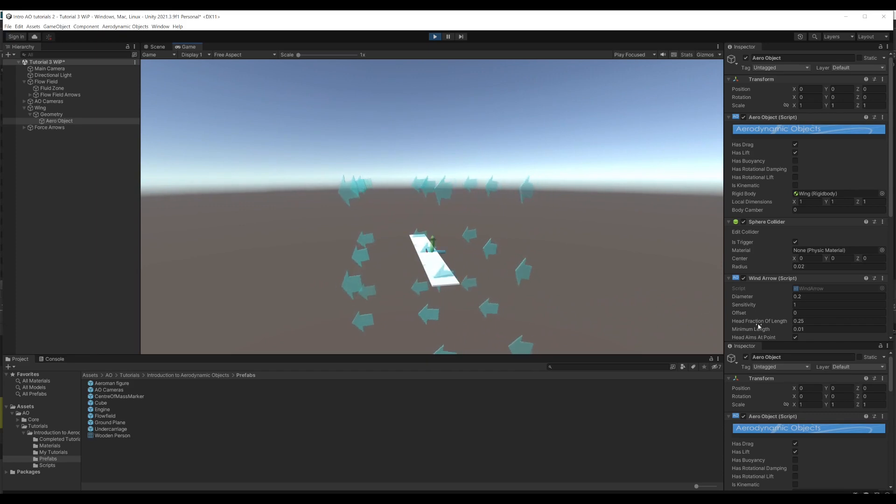
{"action": "left_click", "coordinate": [44, 88]}
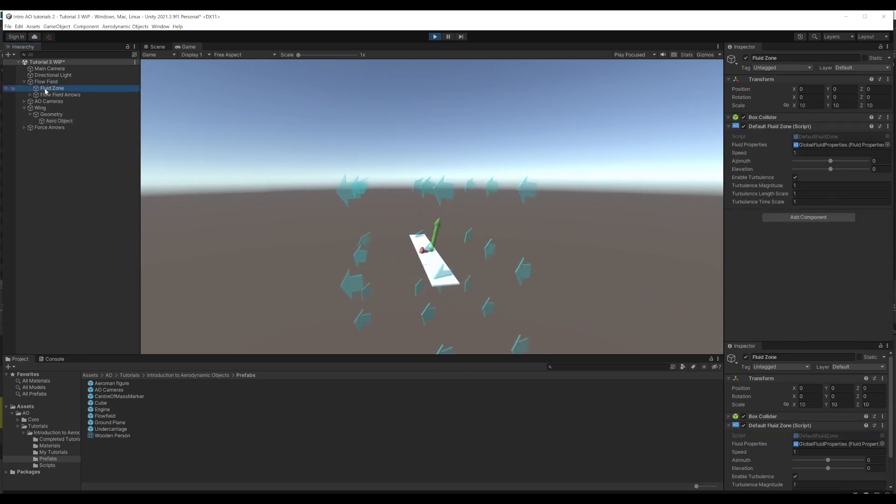
{"action": "left_click", "coordinate": [796, 478]}
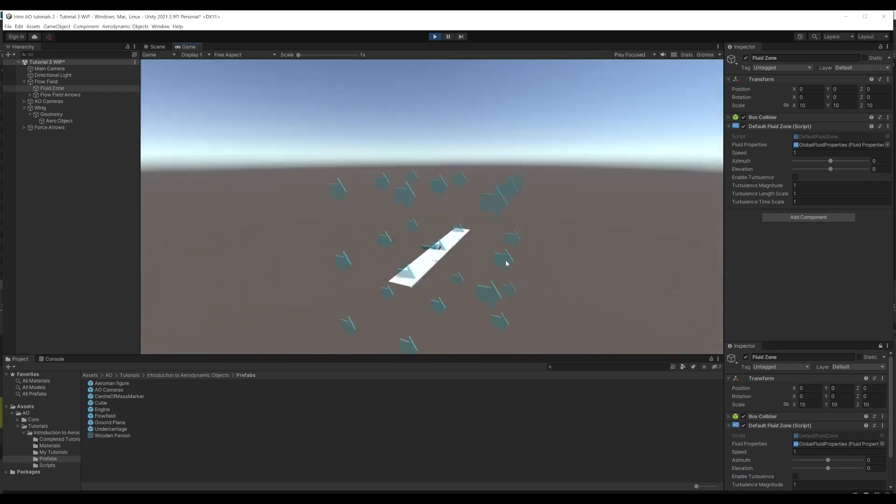
Show the running simulation in the Scene view, looking at the wing from its tip inside the fluid zone
{"action": "left_click", "coordinate": [154, 48]}
{"action": "scroll", "coordinate": [473, 204], "scroll_direction": "down", "scroll_amount": 8}
{"action": "left_click_drag", "start_coordinate": [424, 245], "coordinate": [436, 207], "text": "alt"}
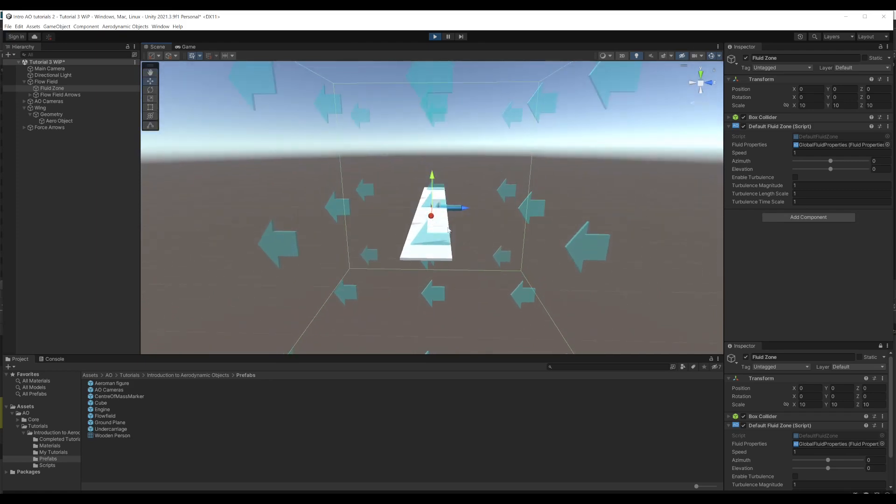
Test the Fluid Zone at a flow speed of 5.1 and set the speed back to 1
{"action": "left_click_drag", "start_coordinate": [745, 452], "coordinate": [796, 452]}
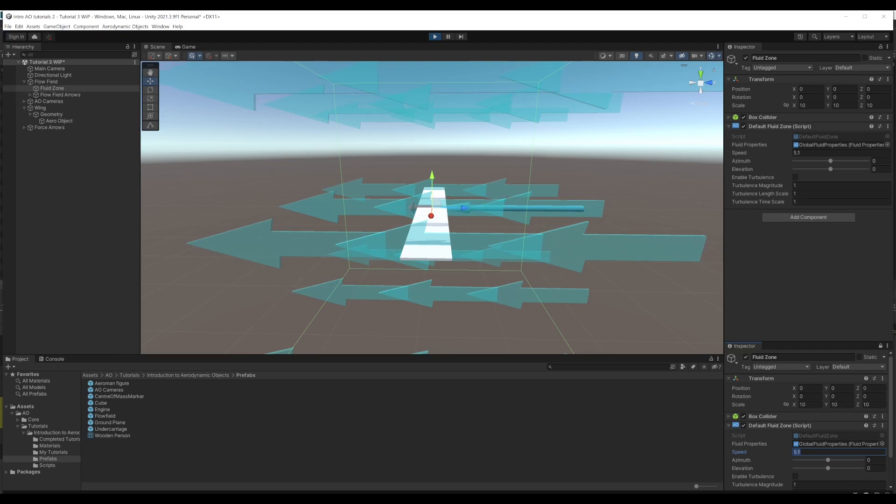
{"action": "type", "text": "1"}
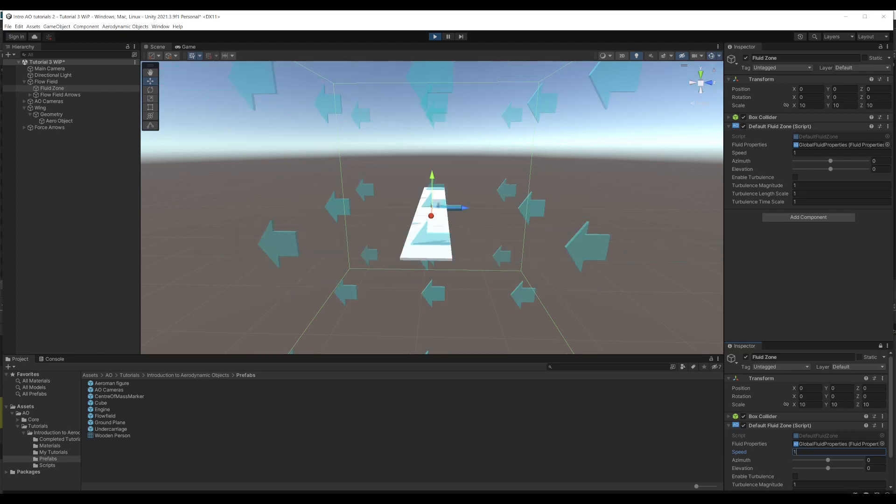
{"action": "left_click_drag", "start_coordinate": [538, 272], "coordinate": [458, 239], "text": "alt"}
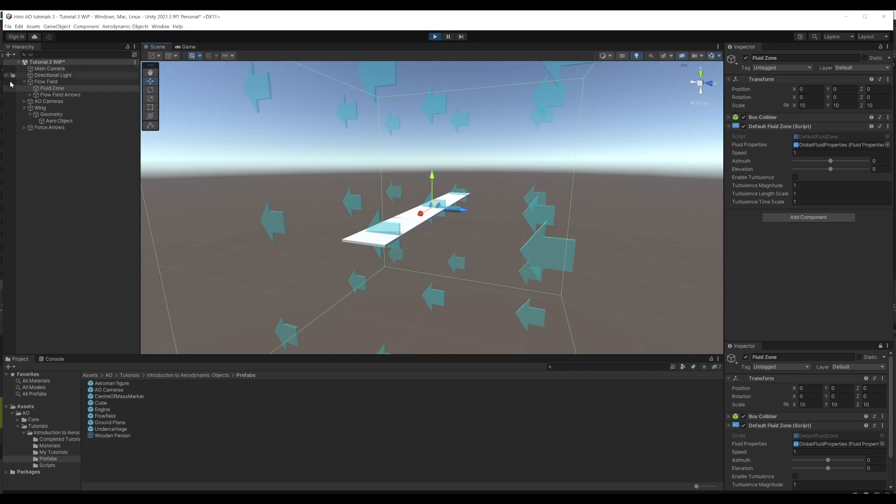
Pitch the Wing by setting its X rotation to about -11.52 and examine the force arrows from the side
{"action": "left_click", "coordinate": [44, 108]}
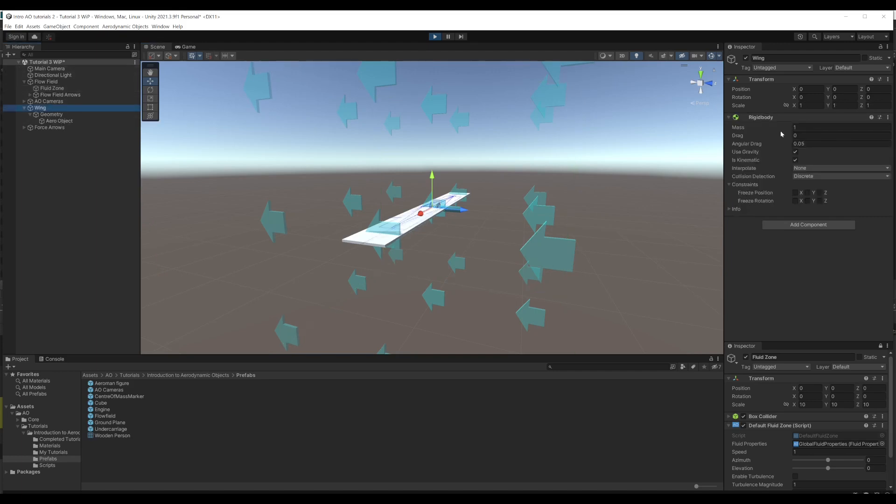
{"action": "left_click_drag", "start_coordinate": [796, 100], "coordinate": [640, 108]}
{"action": "left_click_drag", "start_coordinate": [491, 218], "coordinate": [514, 211], "text": "alt"}
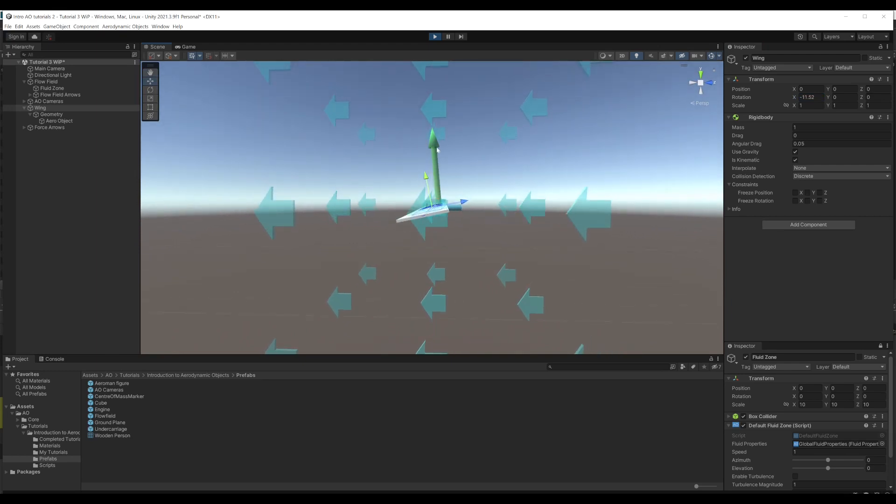
{"action": "left_click_drag", "start_coordinate": [437, 150], "coordinate": [455, 230], "text": "alt"}
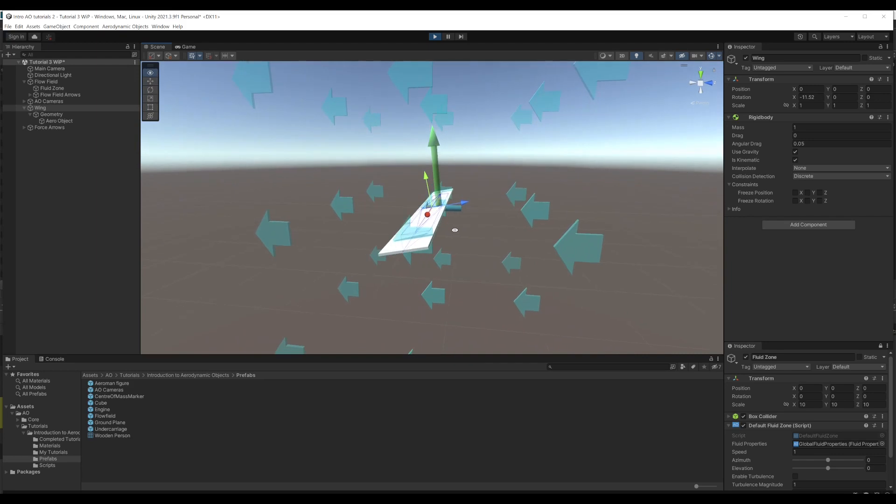
Sweep the Wing's X rotation to about -88.23 and back to -18.43 to compare the lift and drag arrows
{"action": "left_click_drag", "start_coordinate": [794, 100], "coordinate": [780, 100]}
{"action": "left_click_drag", "start_coordinate": [726, 111], "coordinate": [630, 96]}
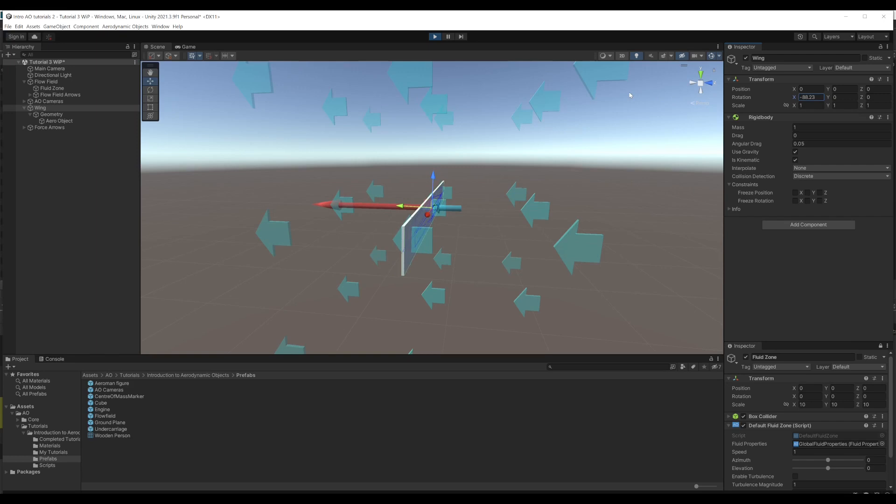
{"action": "left_click_drag", "start_coordinate": [630, 95], "coordinate": [678, 232]}
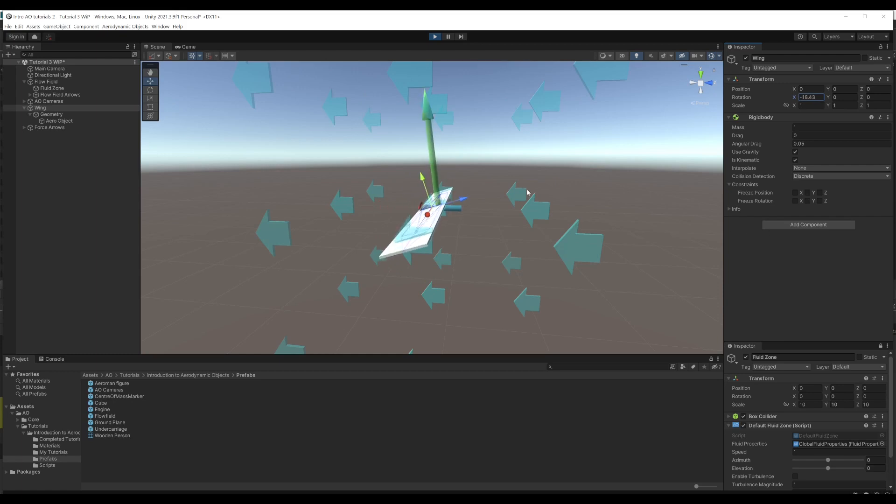
{"action": "left_click_drag", "start_coordinate": [415, 231], "coordinate": [429, 133], "text": "alt"}
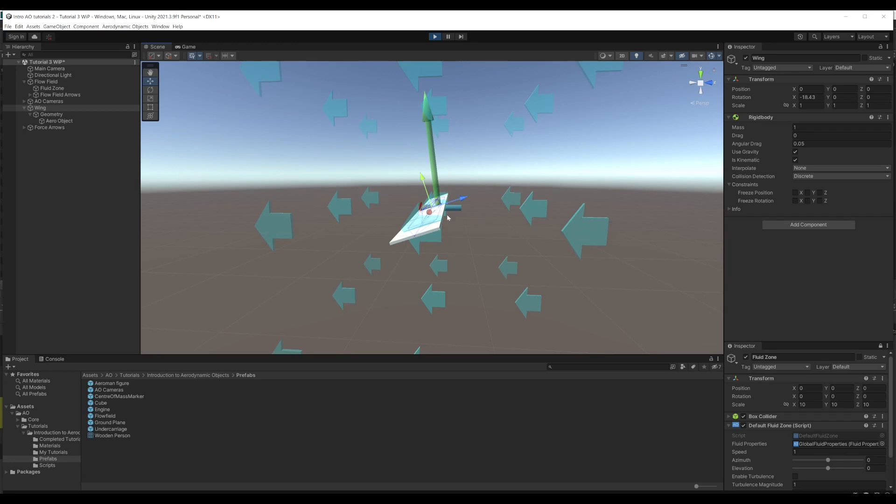
Level the Wing in the flow by setting its X rotation to 0
{"action": "left_click_drag", "start_coordinate": [406, 206], "coordinate": [426, 223], "text": "alt"}
{"action": "left_click_drag", "start_coordinate": [375, 257], "coordinate": [480, 233], "text": "alt"}
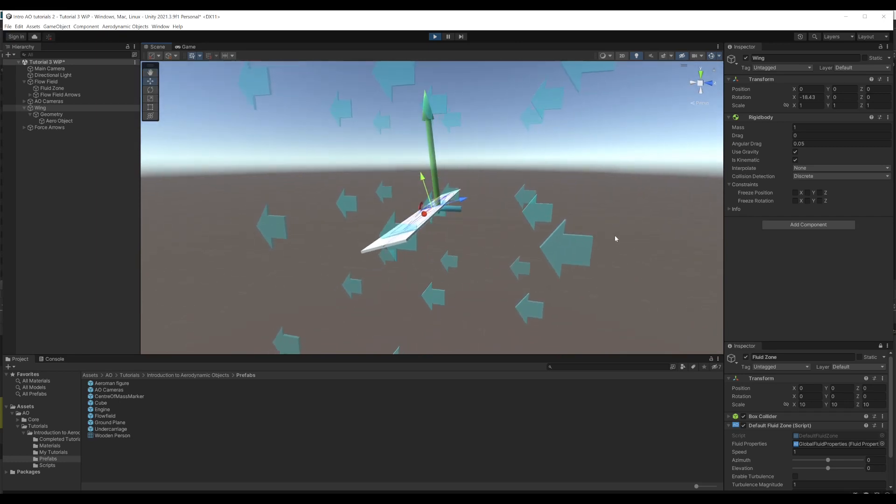
{"action": "left_click", "coordinate": [809, 97]}
{"action": "type", "text": "0"}
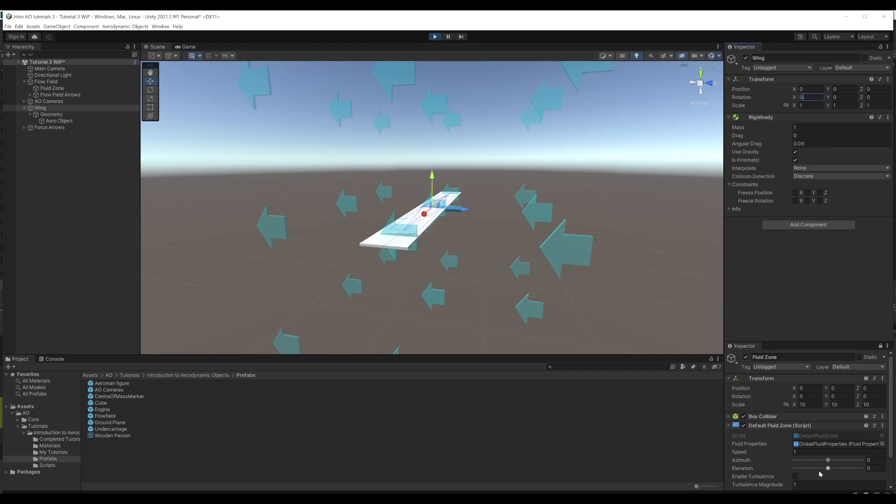
Sweep the Fluid Zone's elevation through 24, 92 and 147 and back to 29, comparing the wing's force arrows from the side
{"action": "left_click_drag", "start_coordinate": [829, 468], "coordinate": [834, 471]}
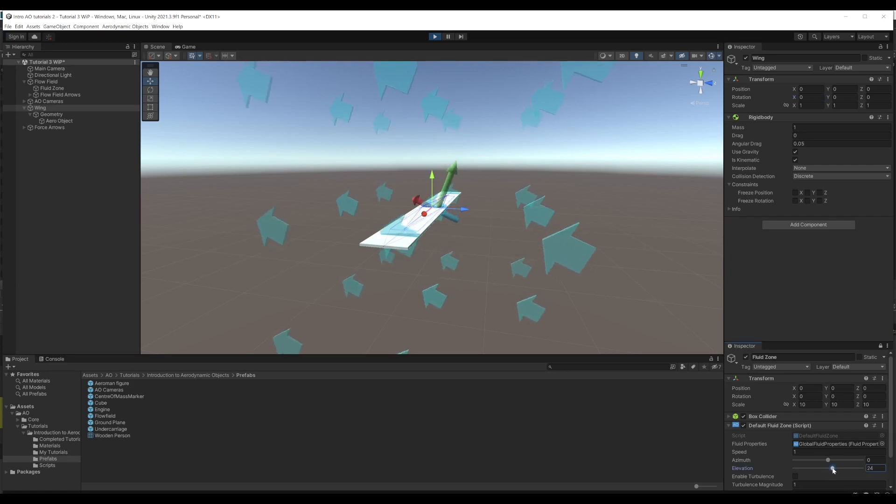
{"action": "left_click_drag", "start_coordinate": [468, 260], "coordinate": [487, 239], "text": "alt"}
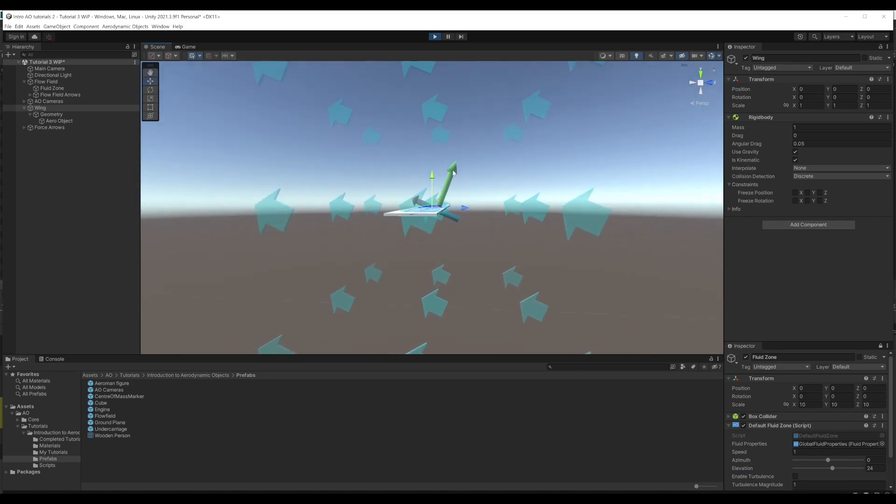
{"action": "left_click_drag", "start_coordinate": [834, 470], "coordinate": [846, 470]}
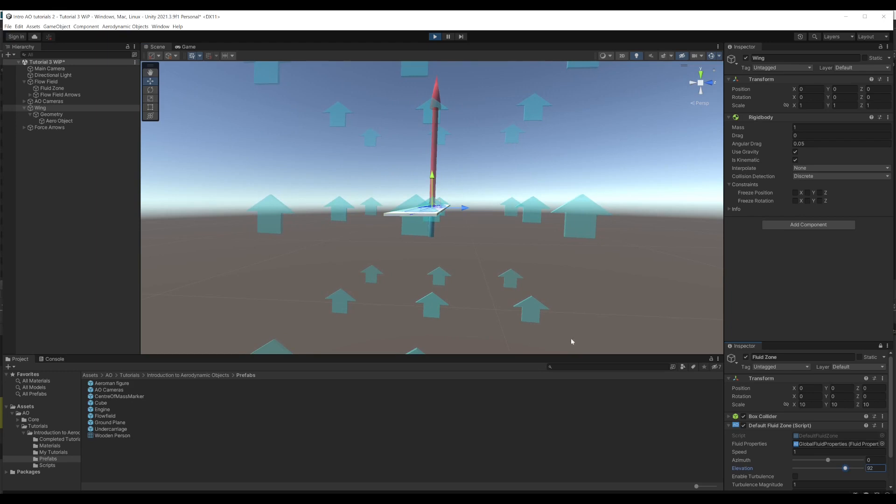
{"action": "left_click_drag", "start_coordinate": [847, 470], "coordinate": [856, 471]}
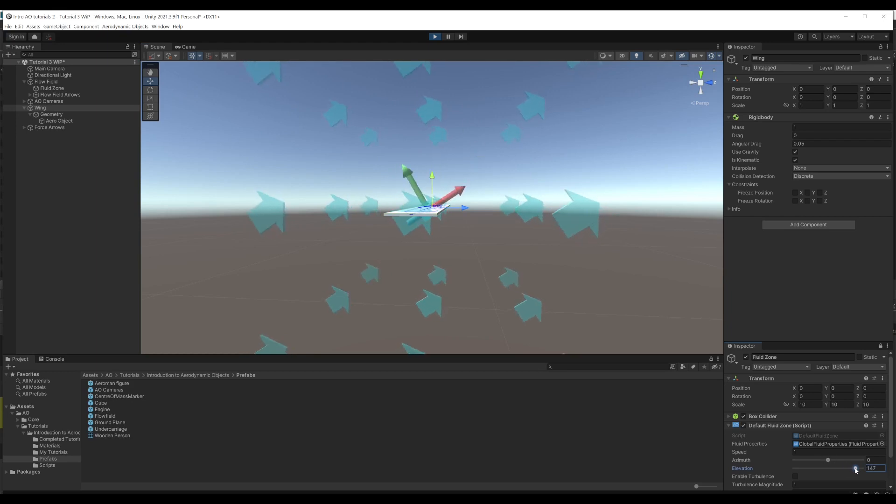
{"action": "left_click_drag", "start_coordinate": [856, 471], "coordinate": [834, 467]}
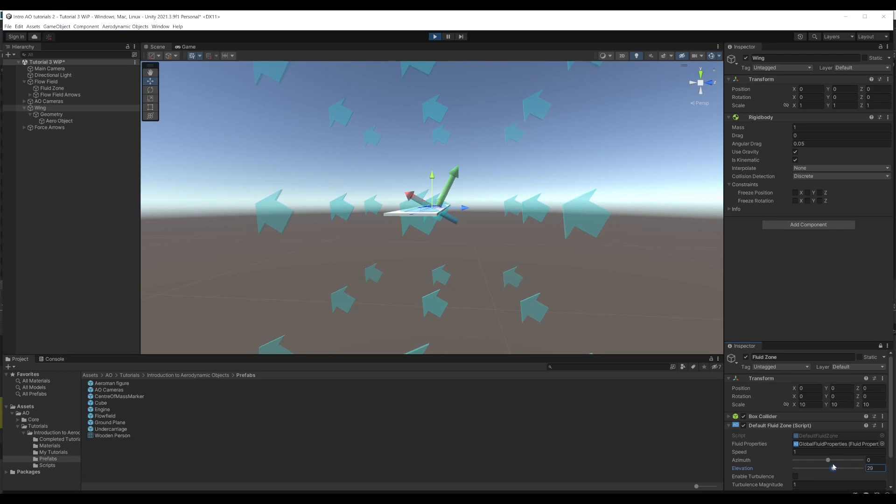
Turn the Fluid Zone's azimuth to 50 and on to 100, examining the force arrows from above and in front of the wing
{"action": "left_click_drag", "start_coordinate": [451, 248], "coordinate": [401, 290], "text": "alt"}
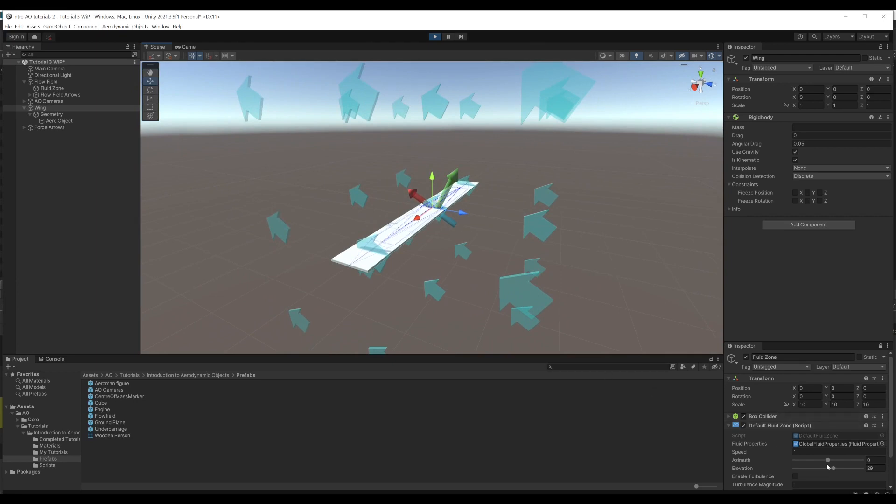
{"action": "left_click_drag", "start_coordinate": [828, 461], "coordinate": [838, 461]}
{"action": "left_click_drag", "start_coordinate": [565, 278], "coordinate": [454, 263], "text": "alt"}
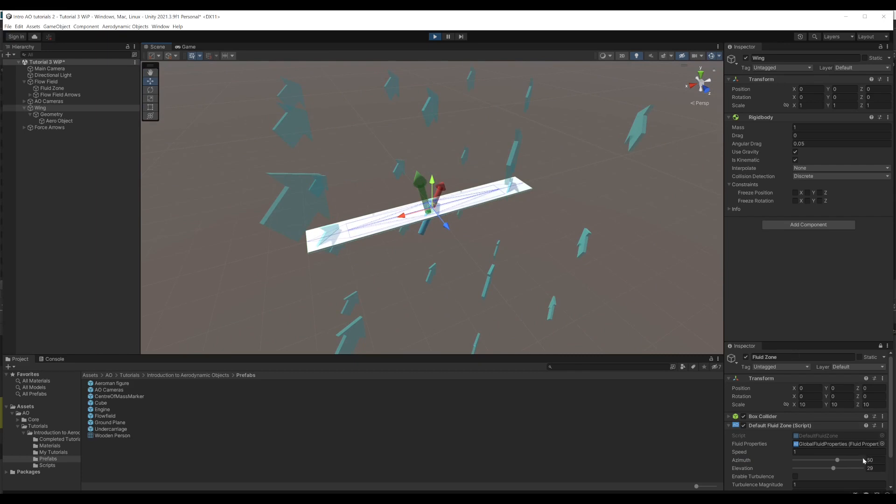
{"action": "left_click_drag", "start_coordinate": [839, 462], "coordinate": [848, 462]}
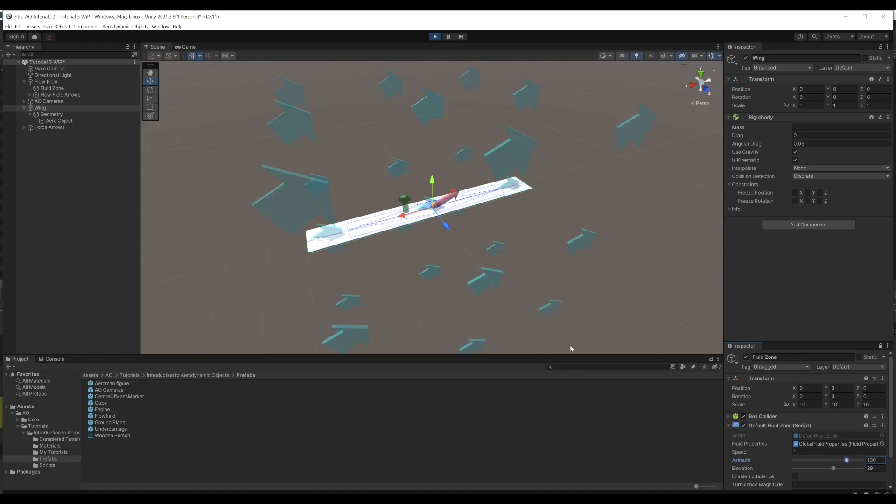
{"action": "left_click_drag", "start_coordinate": [440, 278], "coordinate": [479, 247], "text": "alt"}
{"action": "left_click_drag", "start_coordinate": [427, 229], "coordinate": [408, 216], "text": "alt"}
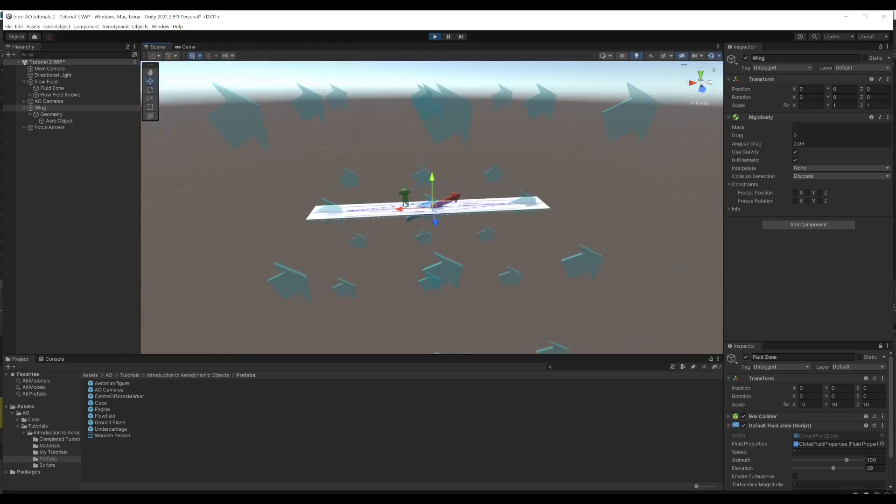
Swing the Fluid Zone's azimuth to 180 and back to -12, and raise its elevation to 42 while examining the force arrows
{"action": "left_click_drag", "start_coordinate": [424, 225], "coordinate": [540, 296], "text": "alt"}
{"action": "left_click_drag", "start_coordinate": [848, 462], "coordinate": [864, 460]}
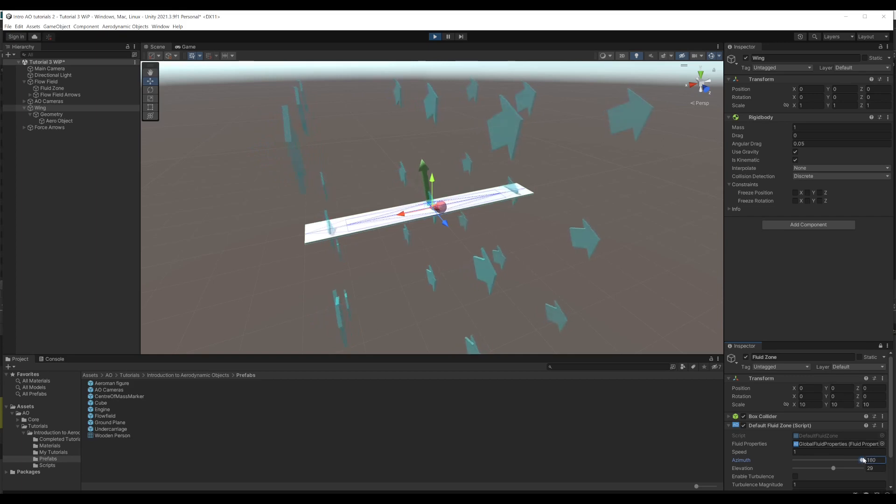
{"action": "left_click_drag", "start_coordinate": [436, 280], "coordinate": [440, 190], "text": "alt"}
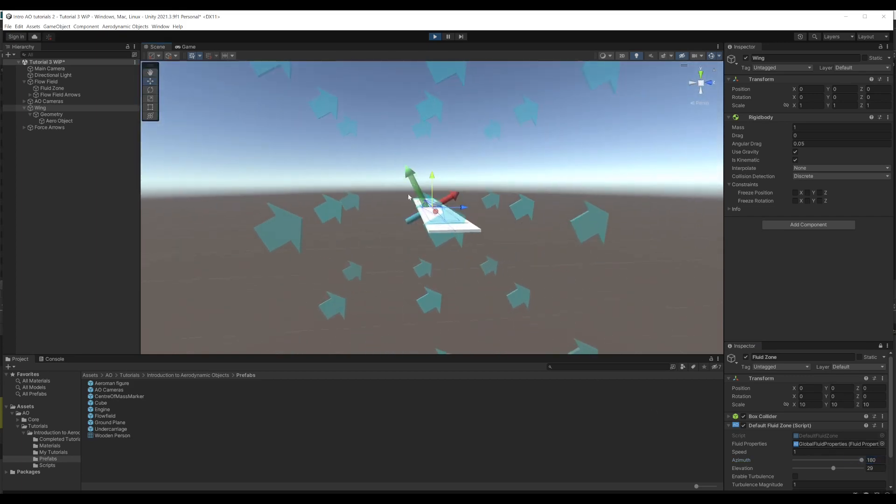
{"action": "left_click_drag", "start_coordinate": [863, 461], "coordinate": [828, 462]}
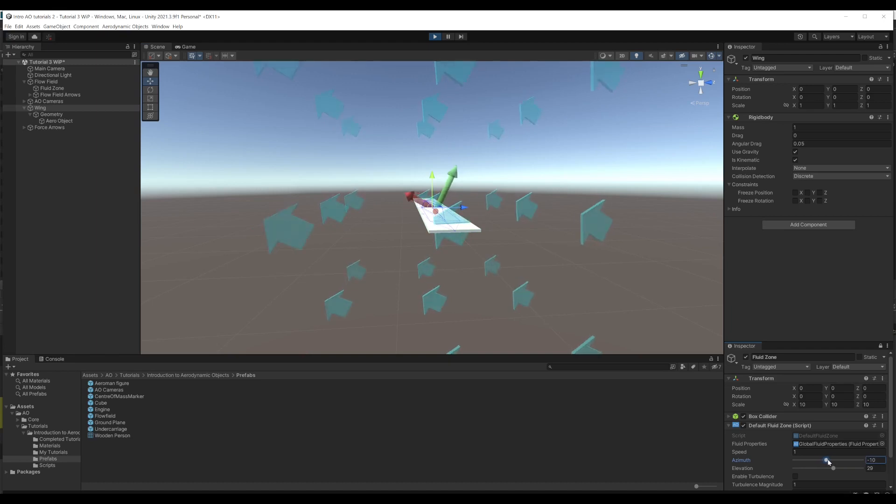
{"action": "left_click_drag", "start_coordinate": [516, 253], "coordinate": [449, 251], "text": "alt"}
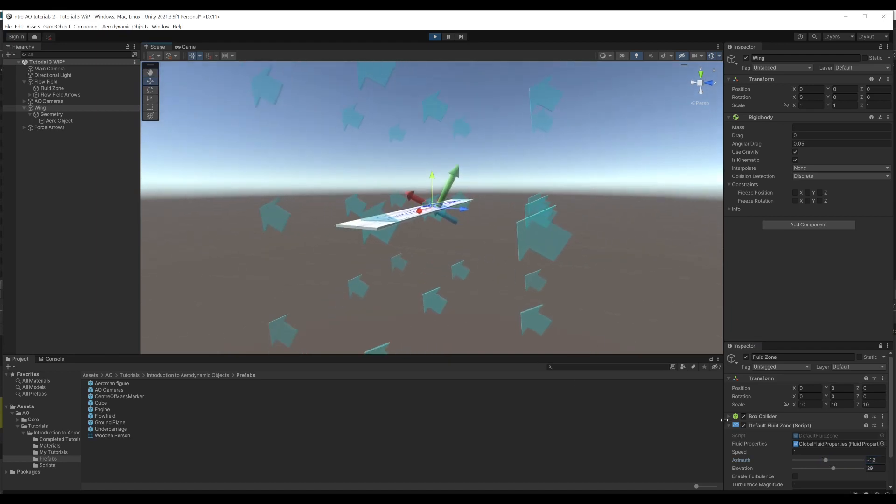
{"action": "mouse_move", "coordinate": [834, 469]}
{"action": "left_mouse_down"}
{"action": "mouse_move", "coordinate": [822, 470]}
{"action": "mouse_move", "coordinate": [836, 468]}
{"action": "left_mouse_up"}
{"action": "left_click_drag", "start_coordinate": [523, 258], "coordinate": [421, 244], "text": "alt"}
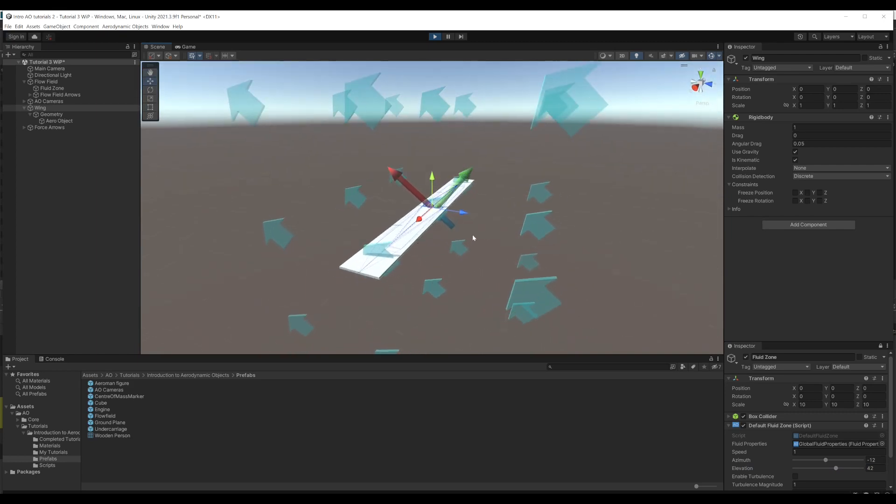